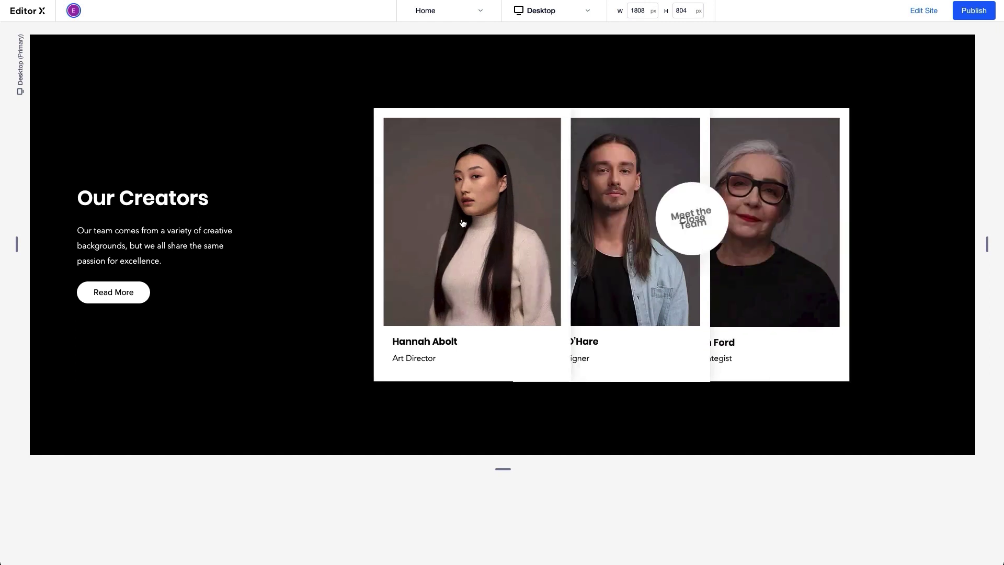
# Preview the page at the Tablet breakpoint and test expanding and closing the team cards with the round button.
pyautogui.click(577, 17)
pyautogui.click(572, 71)
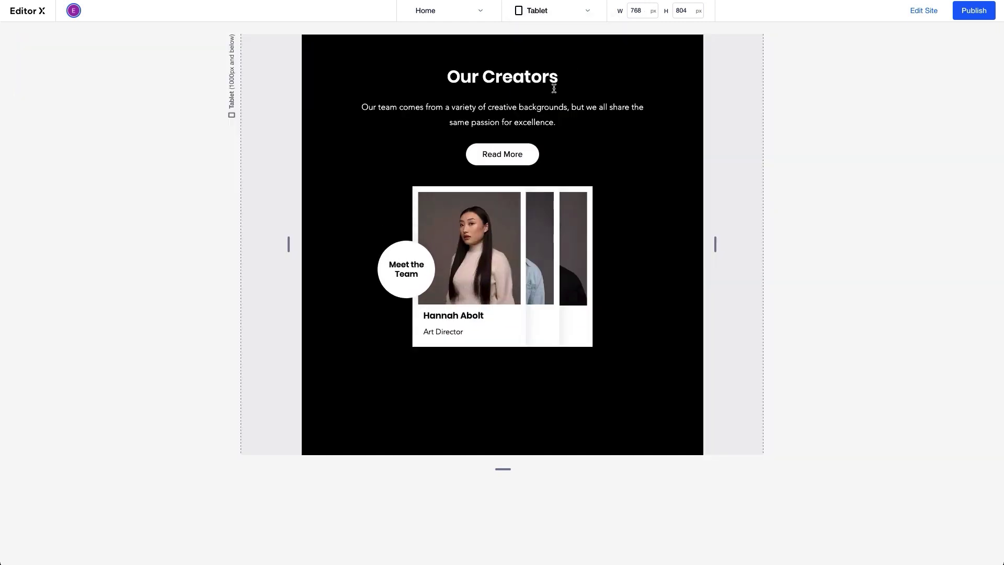
pyautogui.click(418, 269)
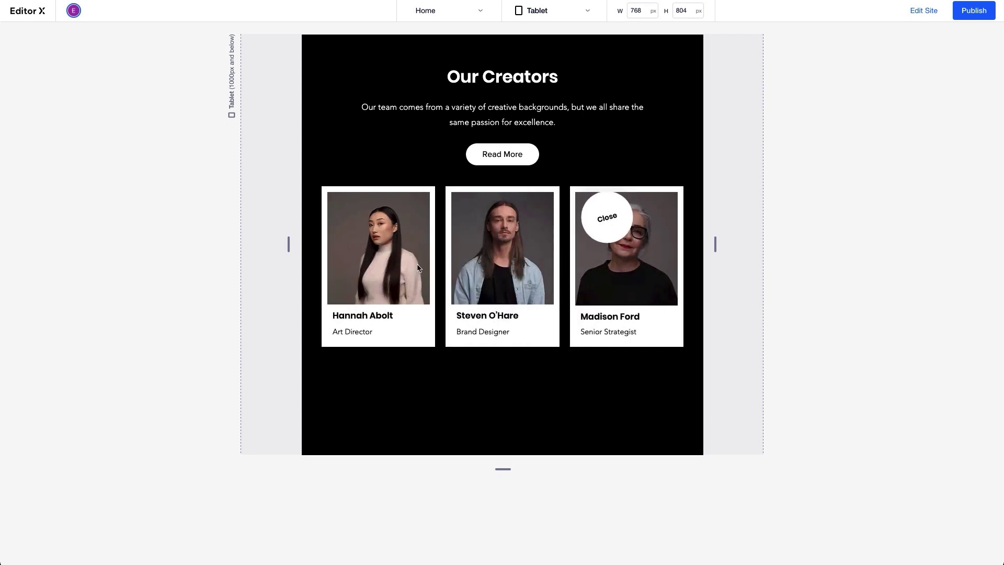
pyautogui.click(606, 211)
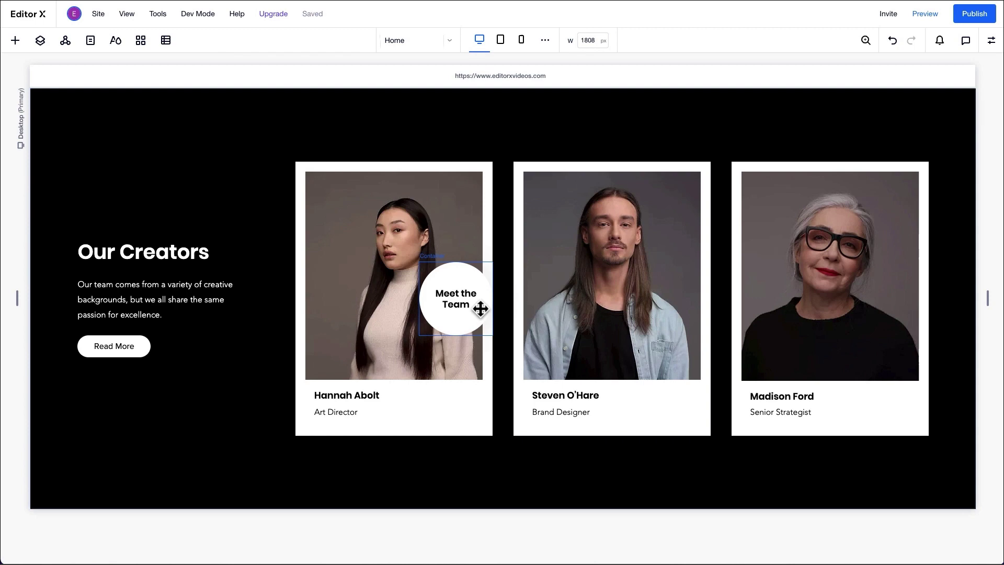
# Add a Hover trigger to the round "Meet the Team" container.
pyautogui.click(480, 309)
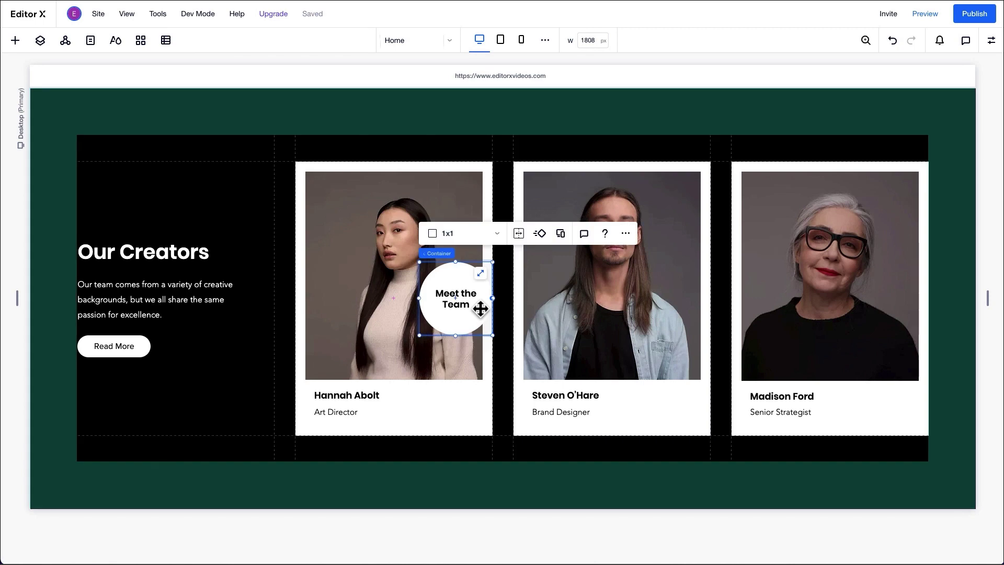
pyautogui.click(991, 41)
pyautogui.click(925, 300)
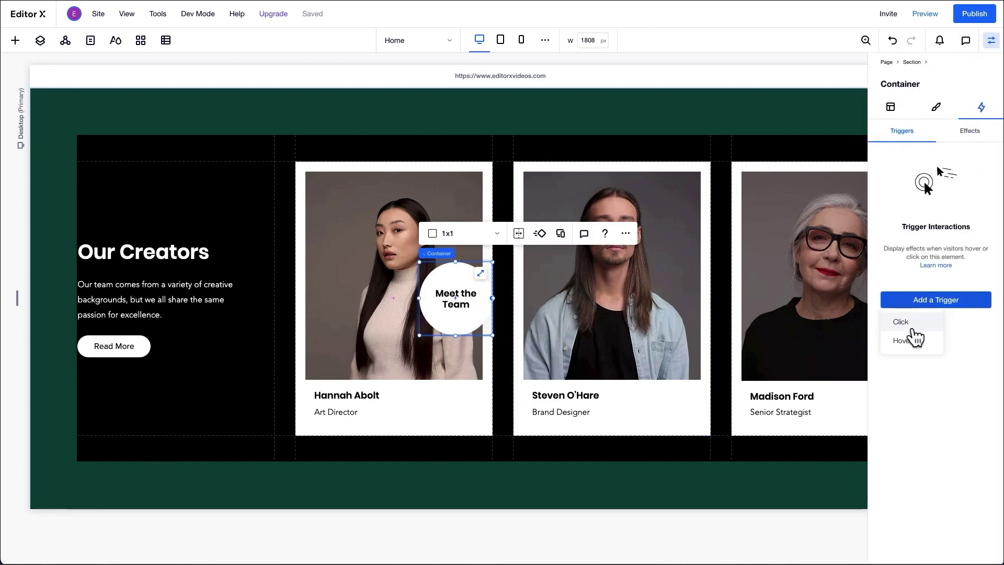
pyautogui.click(911, 342)
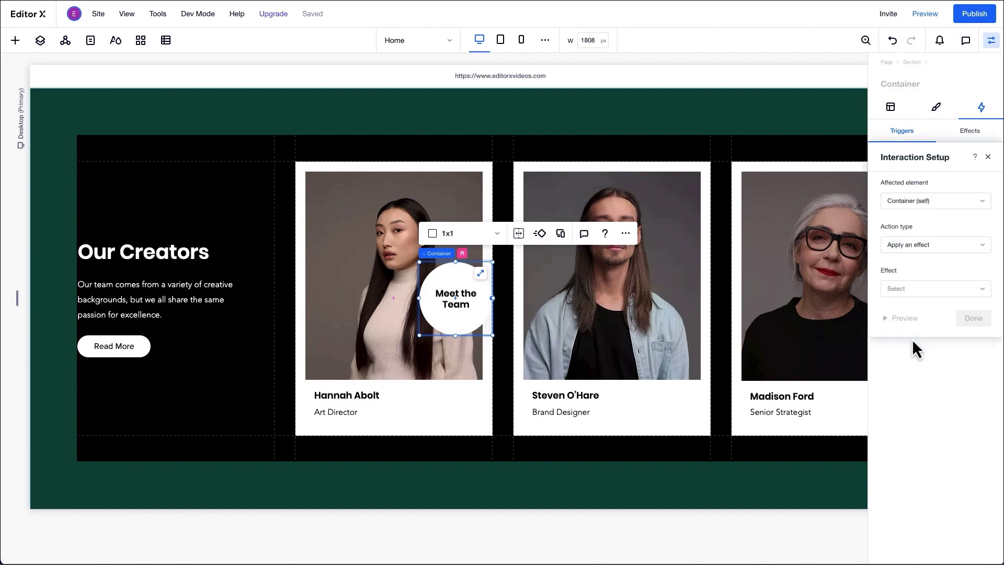
# Set the interaction to apply an effect on the container itself, creating a custom effect named "Rotate & Grow".
pyautogui.click(965, 204)
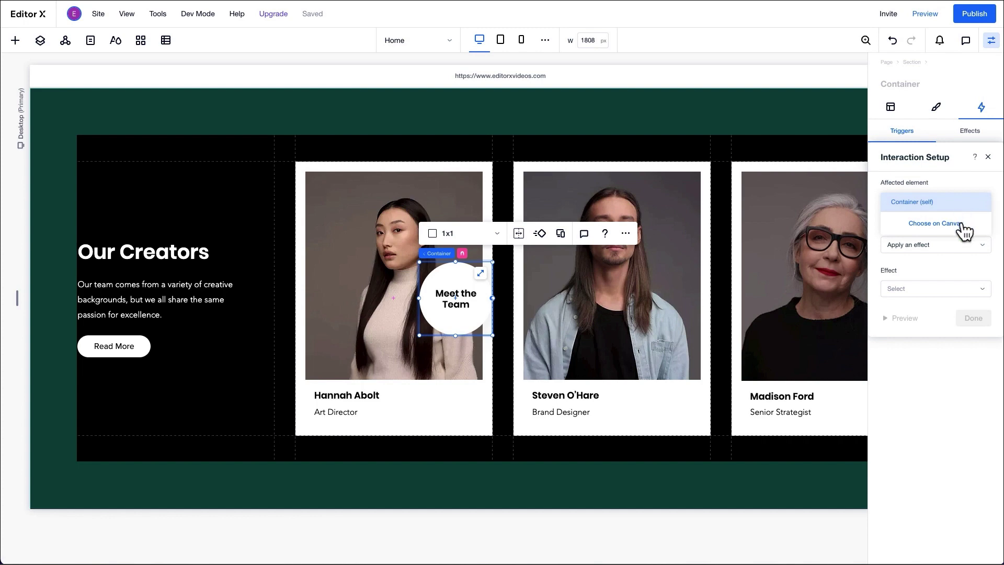
pyautogui.click(965, 209)
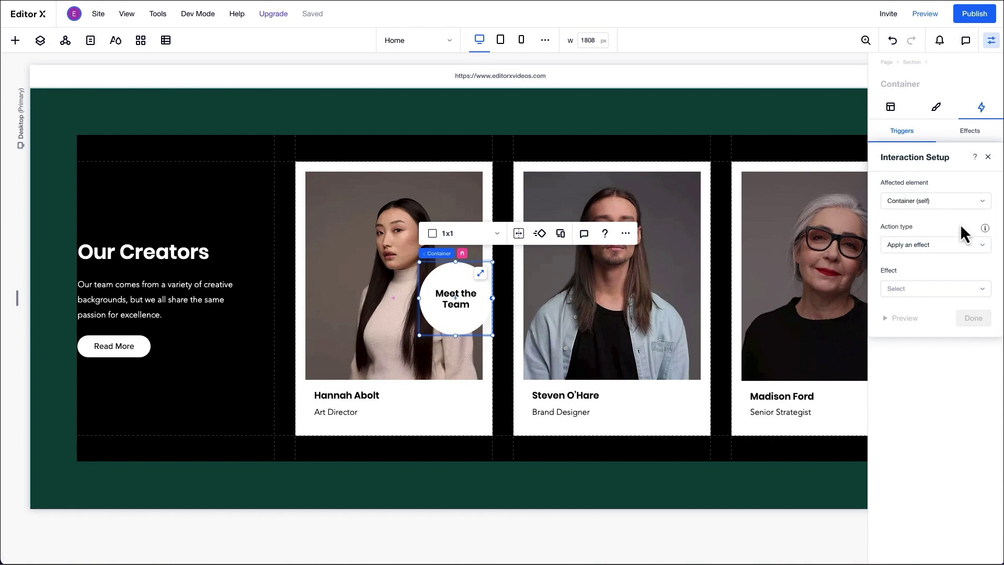
pyautogui.click(958, 247)
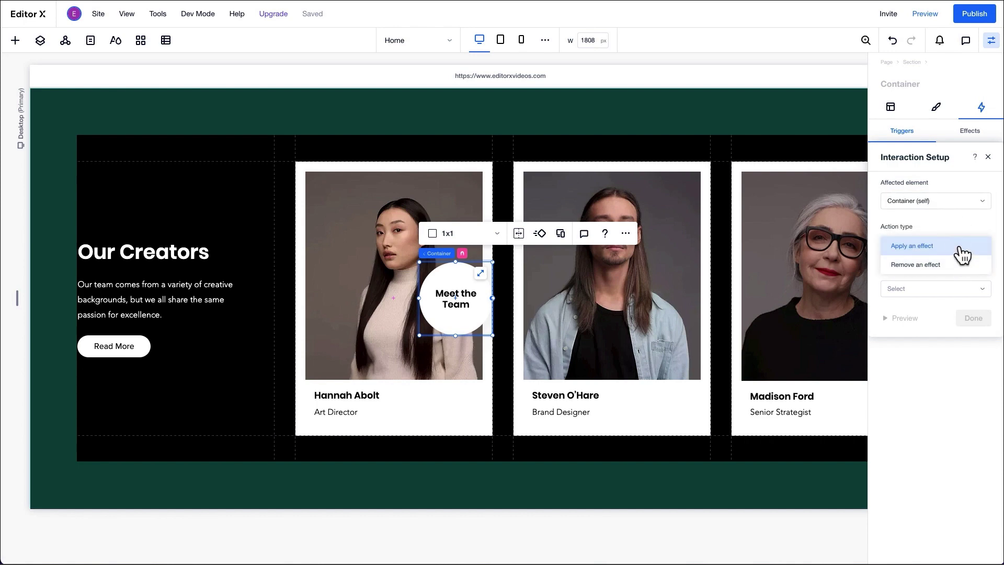
pyautogui.click(960, 248)
pyautogui.click(949, 288)
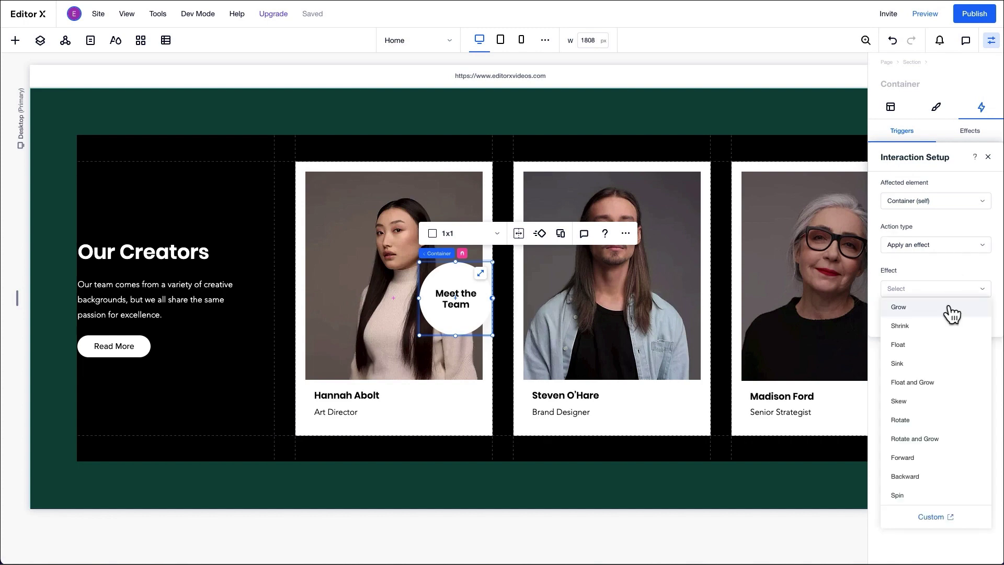
pyautogui.click(934, 517)
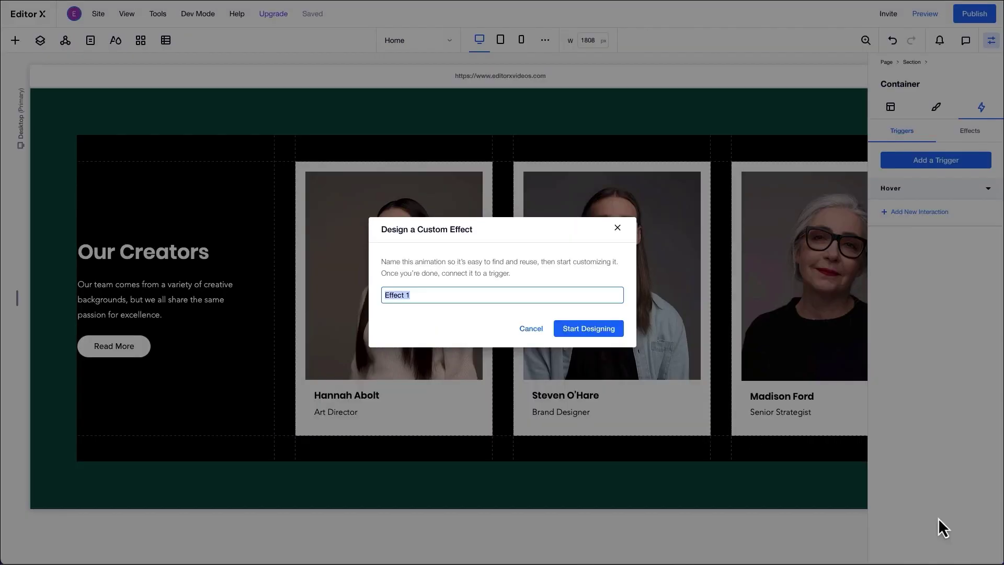
pyautogui.write('Rotate & Grow')
pyautogui.click(594, 331)
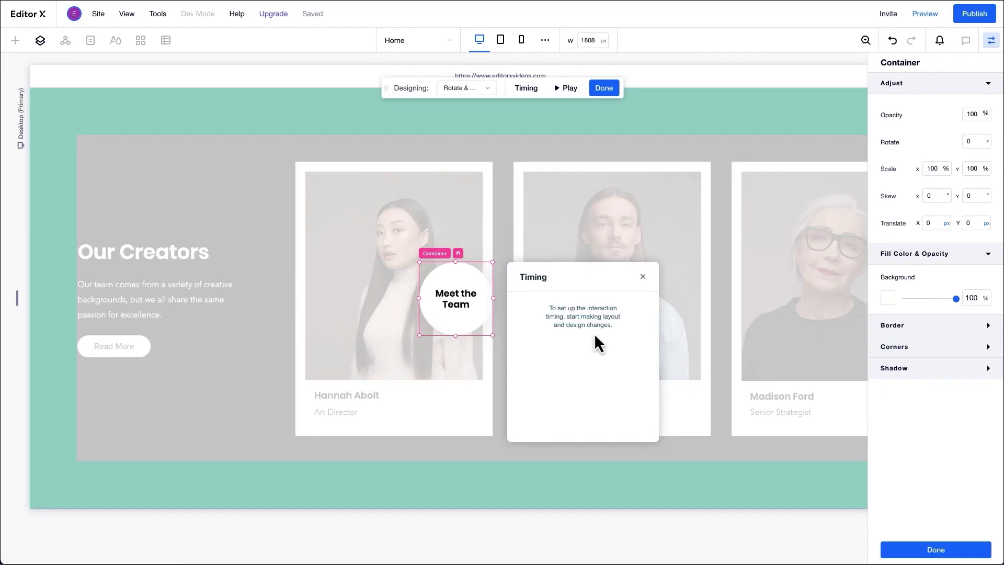
# Set the container's rotation in the Rotate & Grow effect to -15 degrees.
pyautogui.click(644, 276)
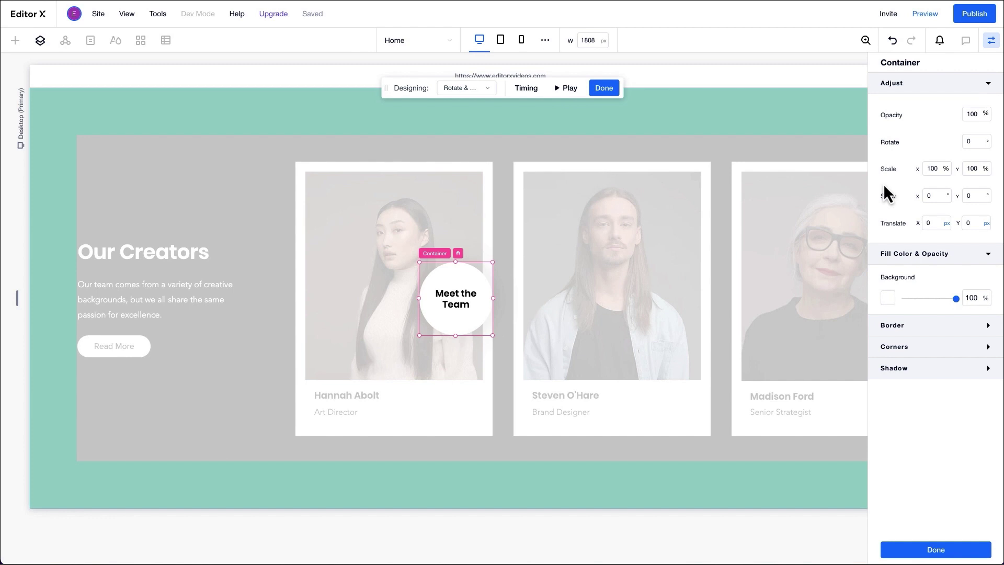
pyautogui.click(971, 117)
pyautogui.click(974, 143)
pyautogui.click(936, 169)
pyautogui.click(925, 196)
pyautogui.click(924, 225)
pyautogui.click(974, 142)
pyautogui.write('-15')
pyautogui.press('Return')
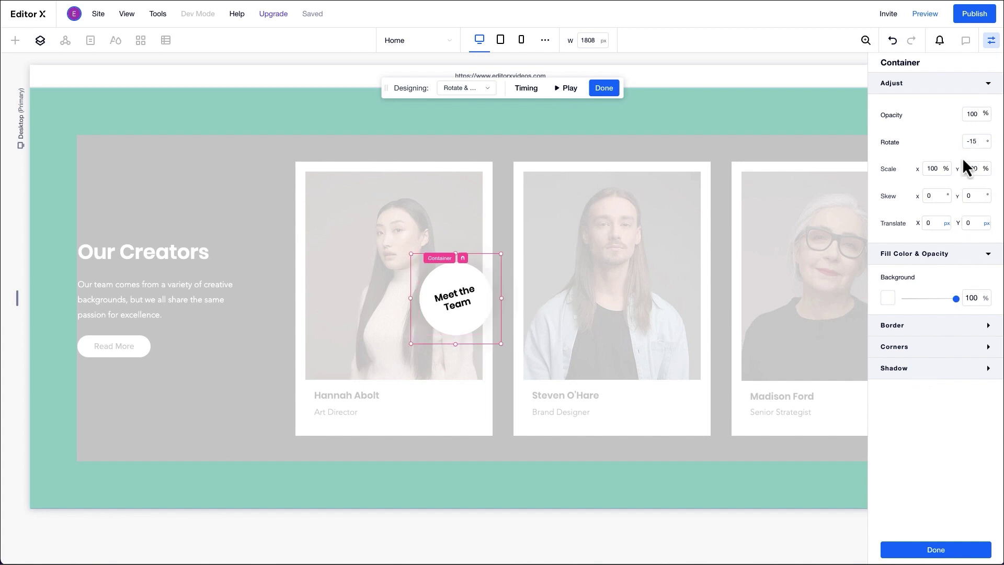
# Scale the container to 110% on both X and Y in the Rotate & Grow effect.
pyautogui.click(936, 169)
pyautogui.write('110')
pyautogui.press('Return')
pyautogui.click(973, 168)
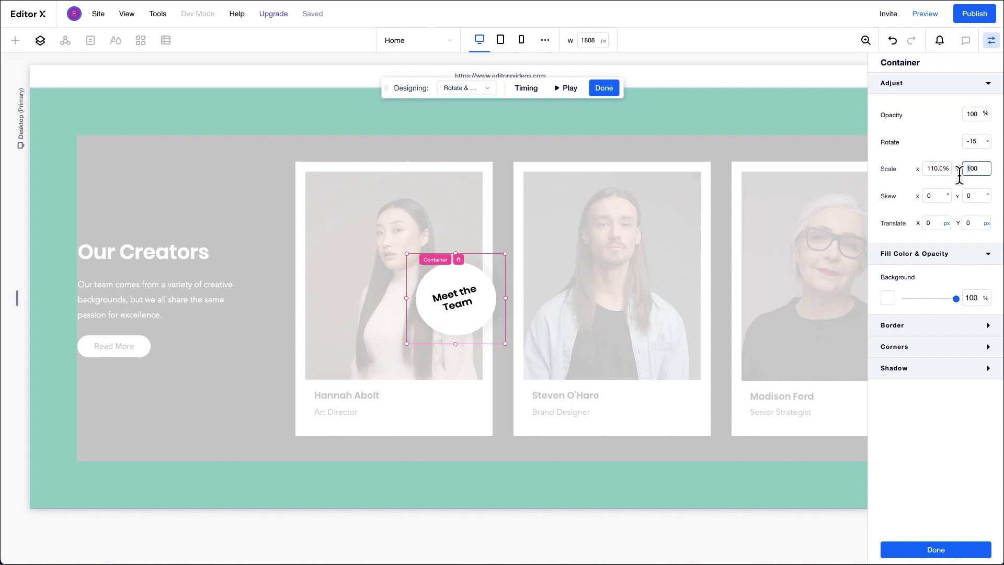
pyautogui.write('110')
pyautogui.press('Return')
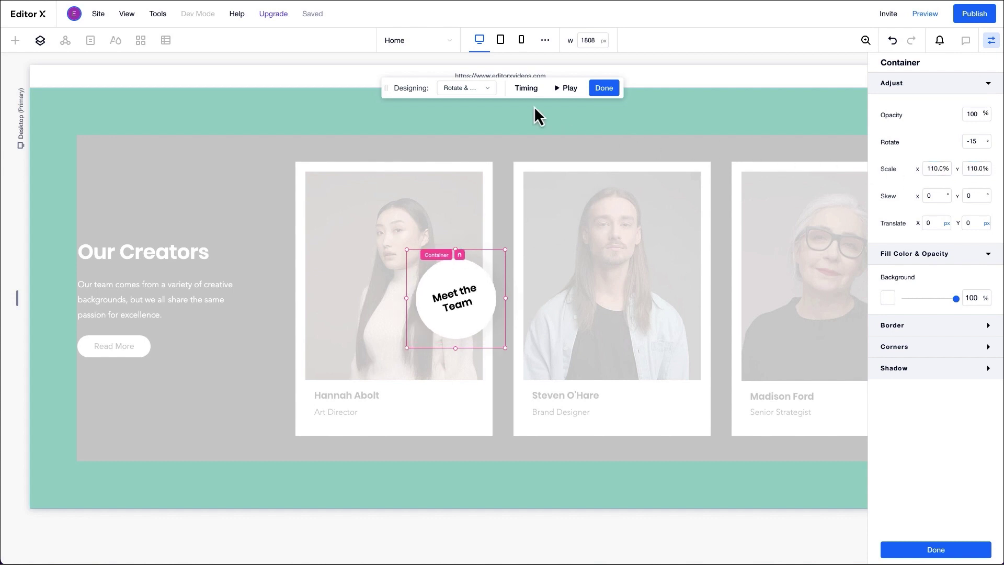
# Set the effect's timing to end at 0.2 s with Ease In and Out easing, play it, and finish designing.
pyautogui.click(523, 87)
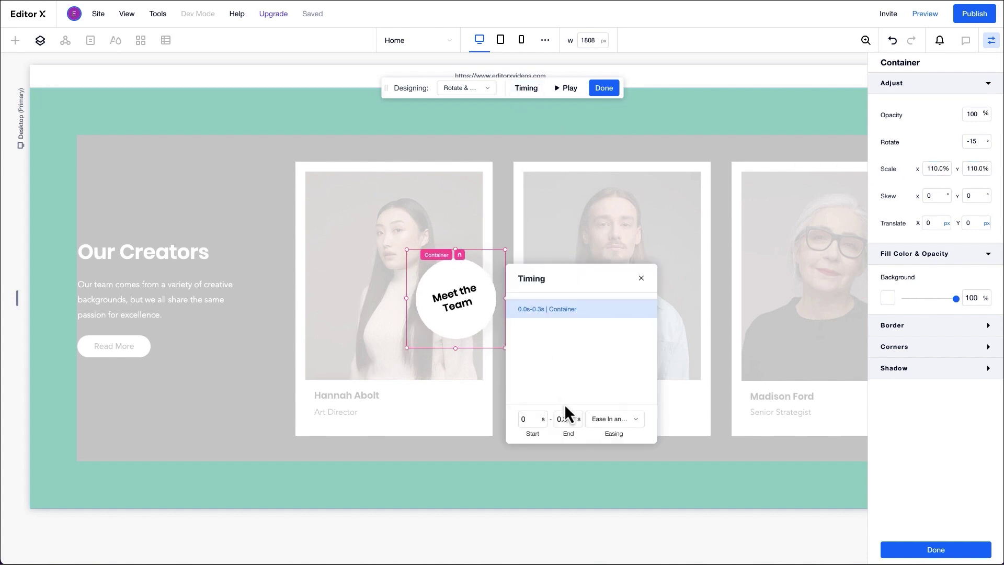
pyautogui.click(565, 419)
pyautogui.write('0')
pyautogui.click(601, 420)
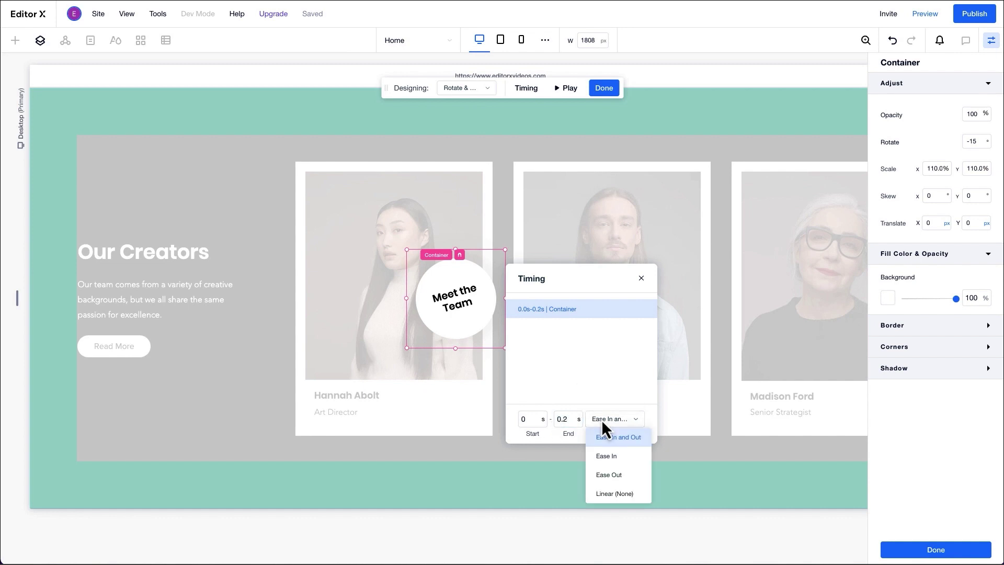
pyautogui.click(634, 440)
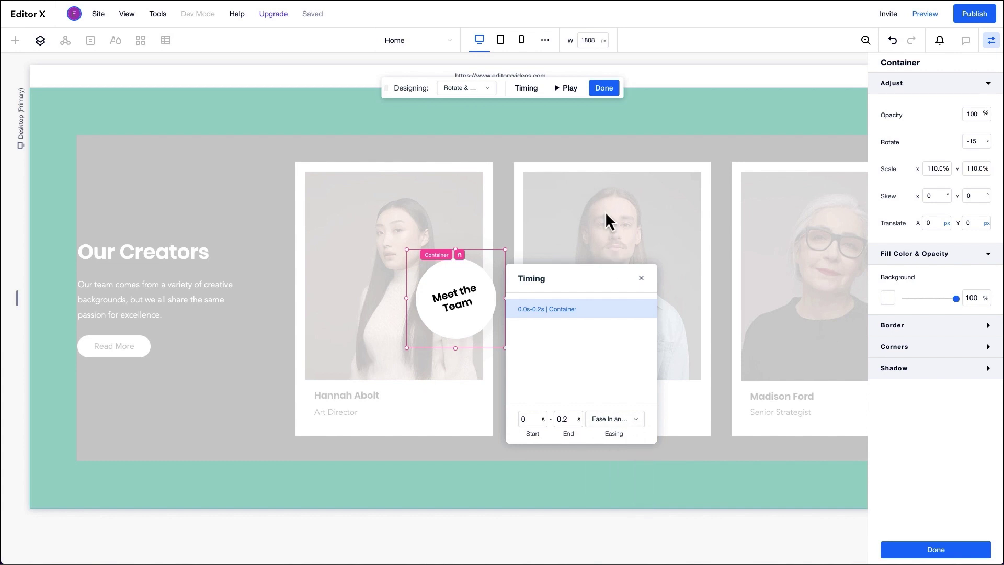
pyautogui.click(569, 93)
pyautogui.click(602, 90)
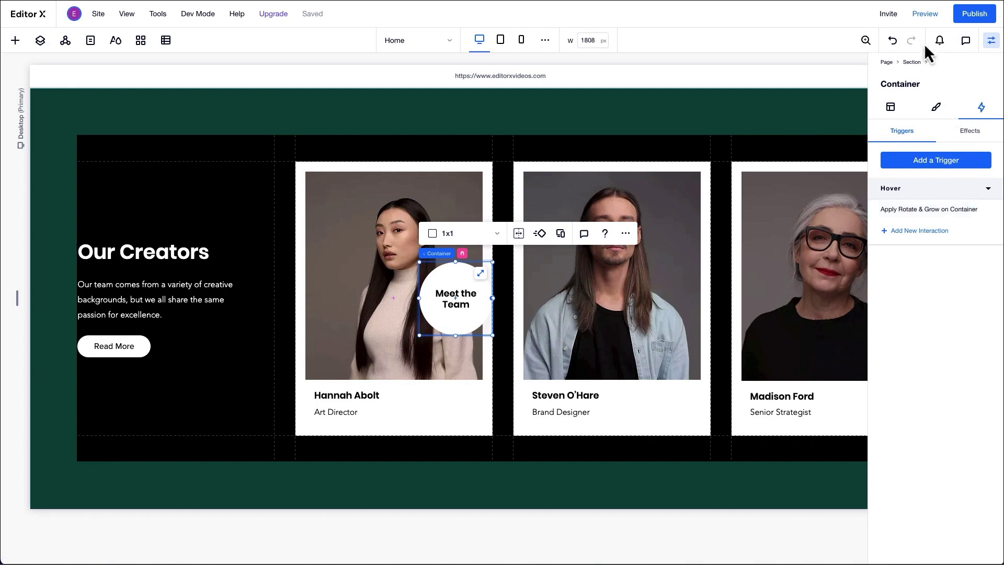
# Preview the hover effect at the Desktop, Tablet and Mobile breakpoints, and return to editing the site.
pyautogui.click(921, 21)
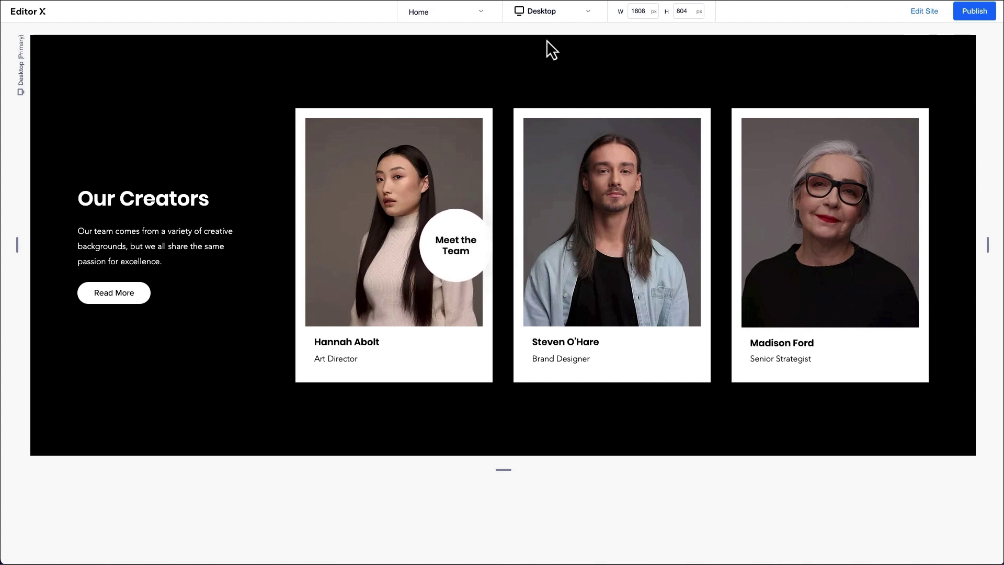
pyautogui.click(552, 10)
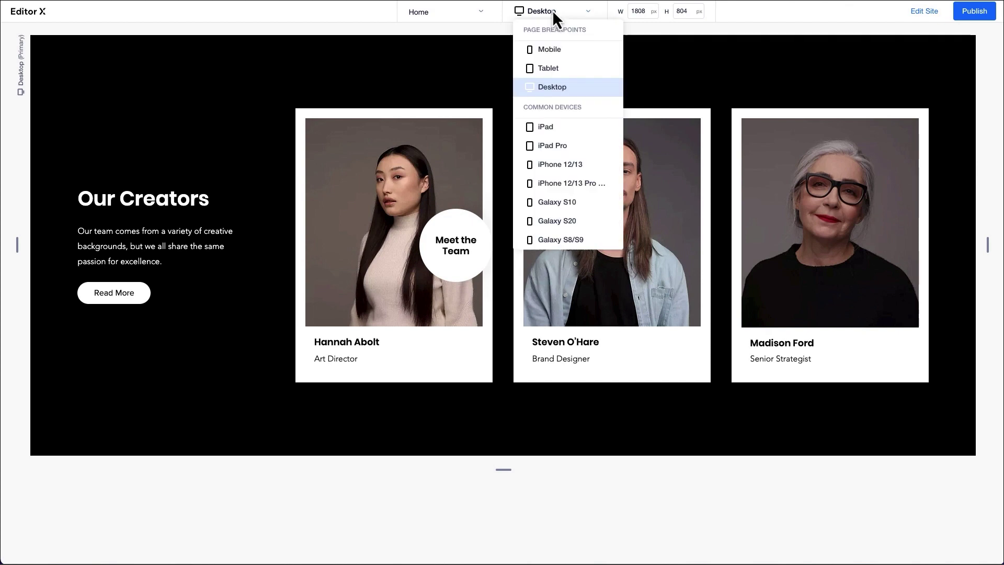
pyautogui.click(548, 68)
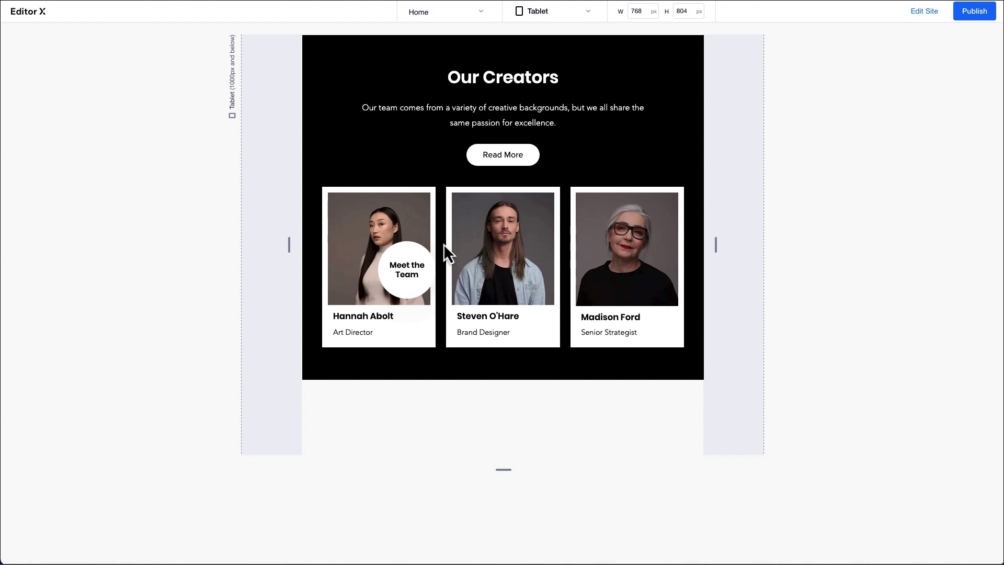
pyautogui.click(536, 18)
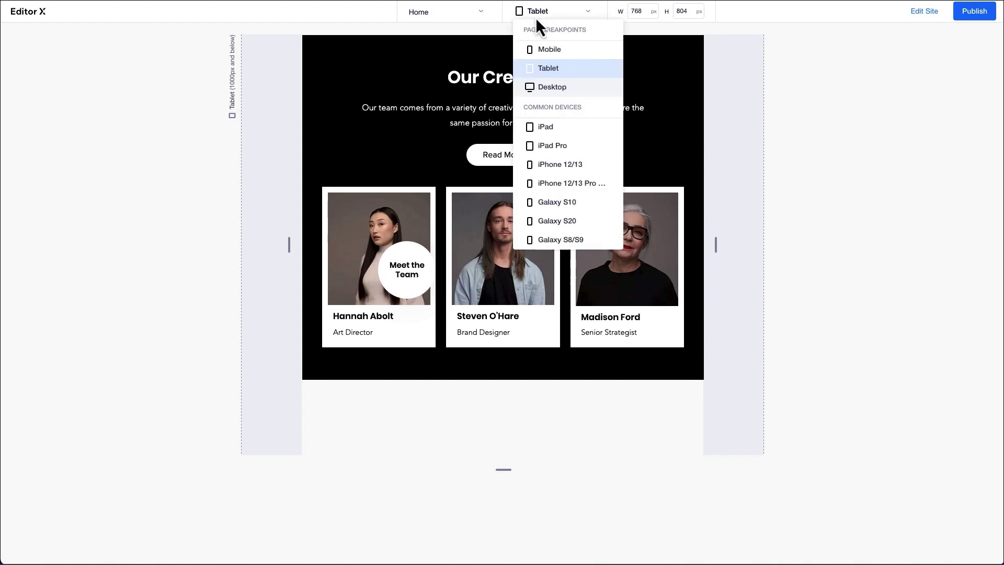
pyautogui.click(539, 45)
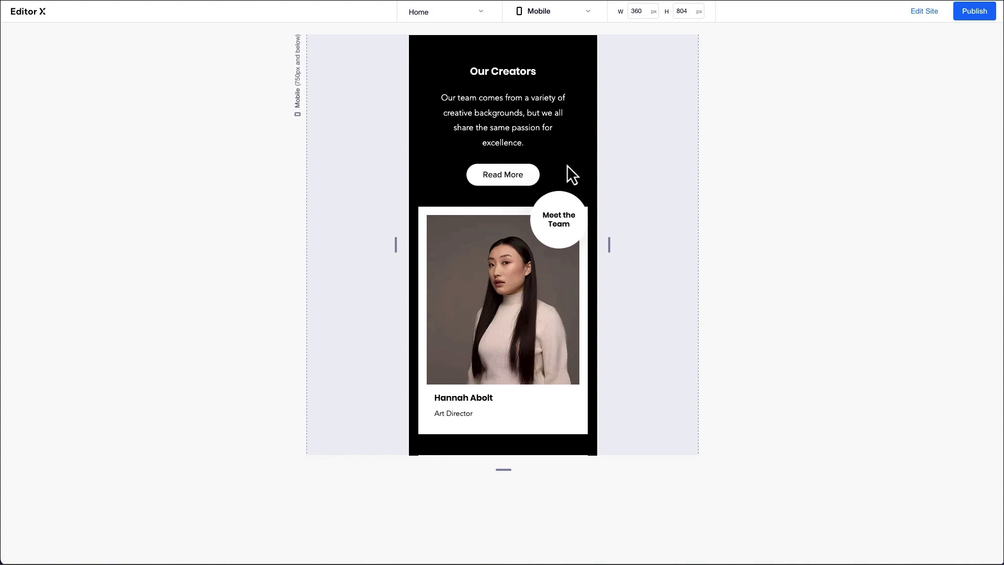
pyautogui.click(924, 12)
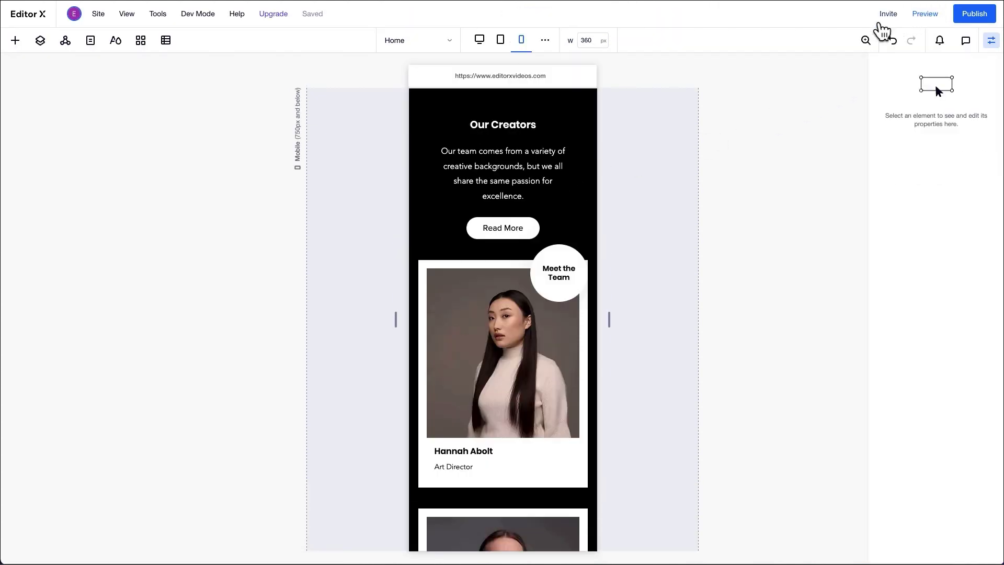
# At the Tablet breakpoint, delete the Rotate & Grow interaction from the "Meet the Team" container while keeping its Hover trigger.
pyautogui.click(505, 45)
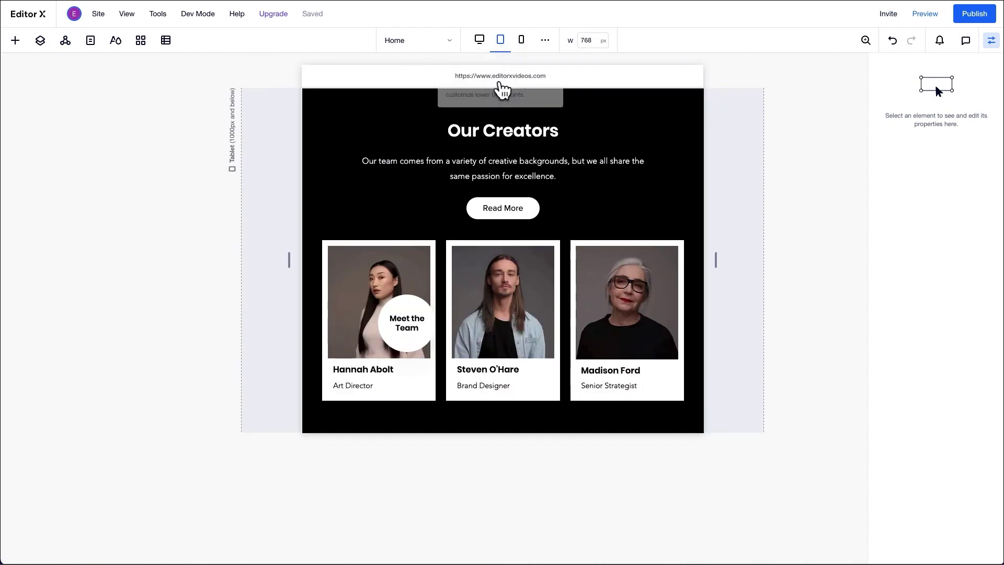
pyautogui.click(411, 308)
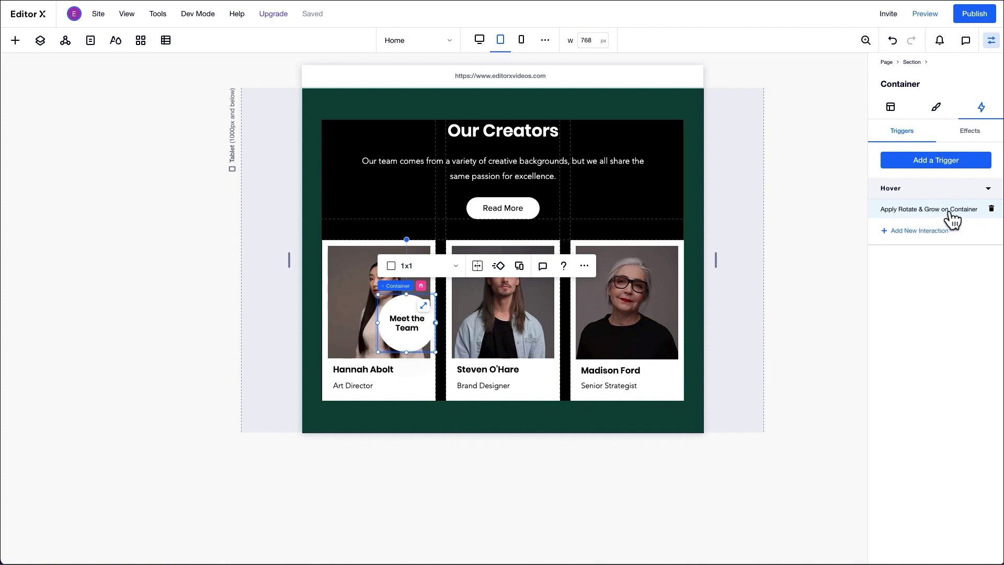
pyautogui.click(991, 210)
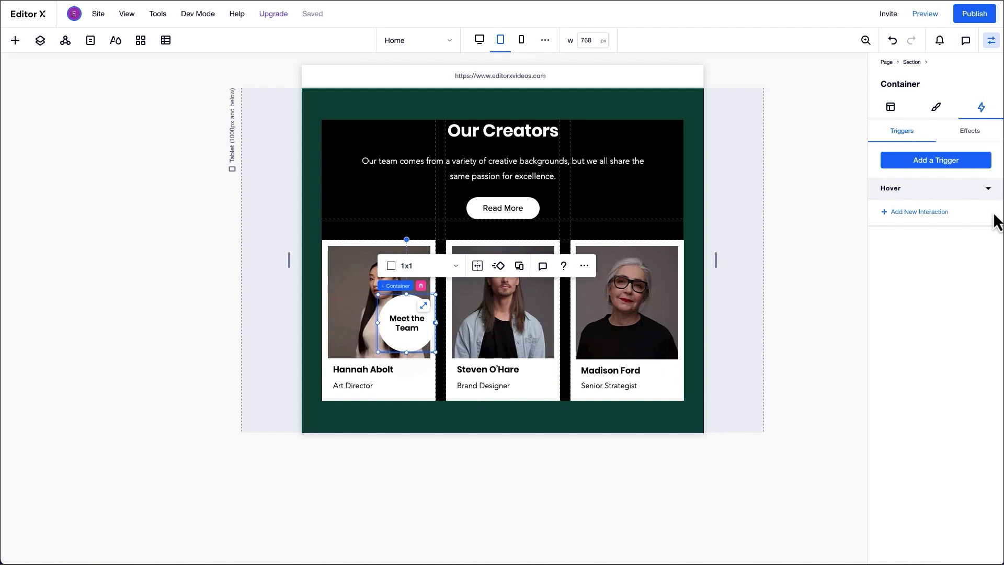
pyautogui.click(976, 190)
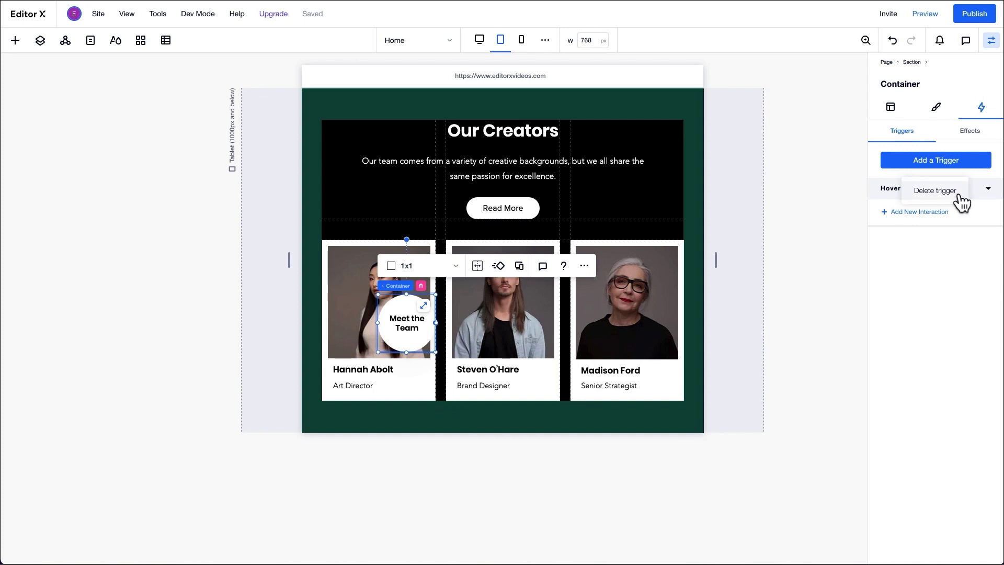
pyautogui.click(981, 197)
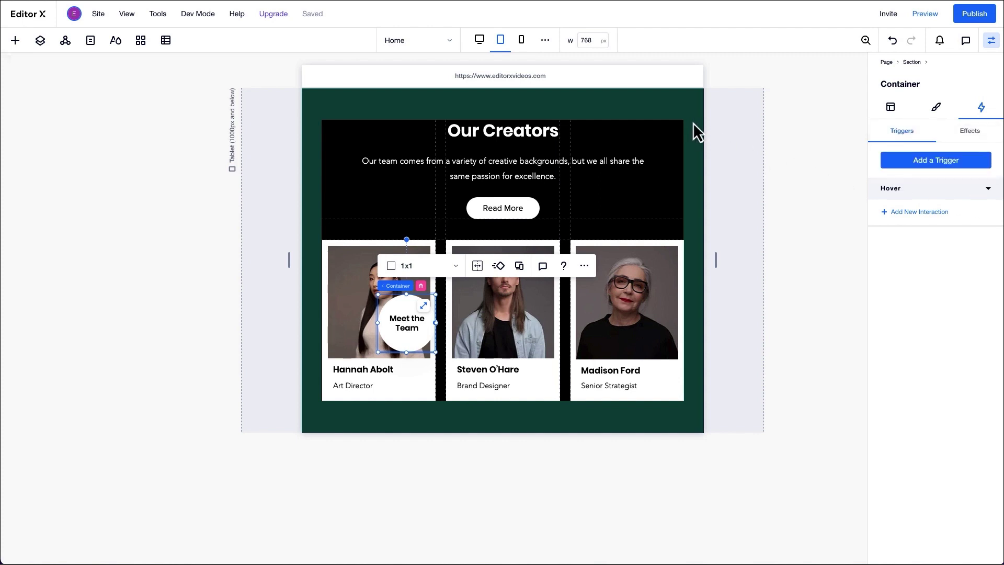
# Review the container's interactions at the Mobile and Desktop breakpoints and its list of effects, and preview the site.
pyautogui.click(522, 41)
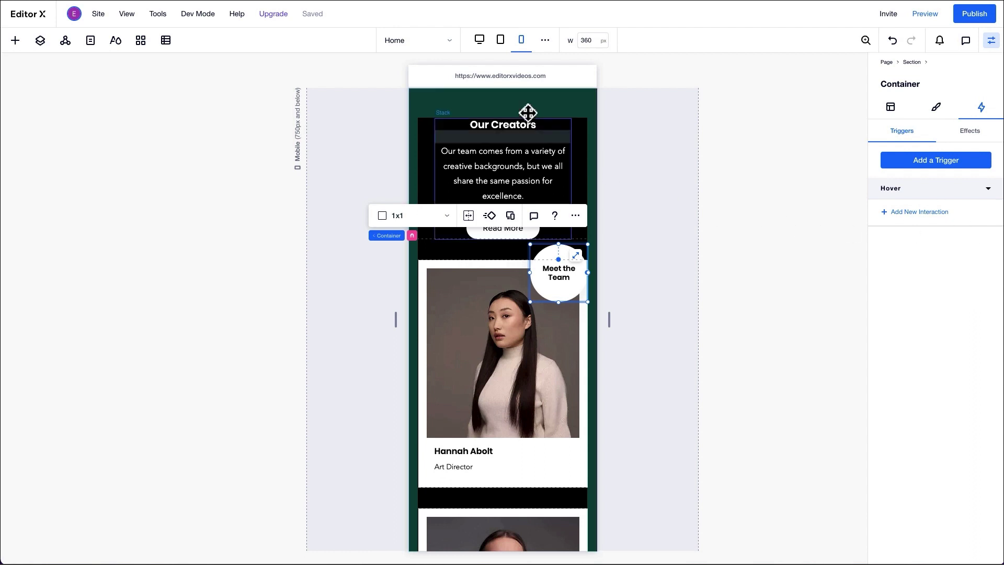
pyautogui.click(481, 41)
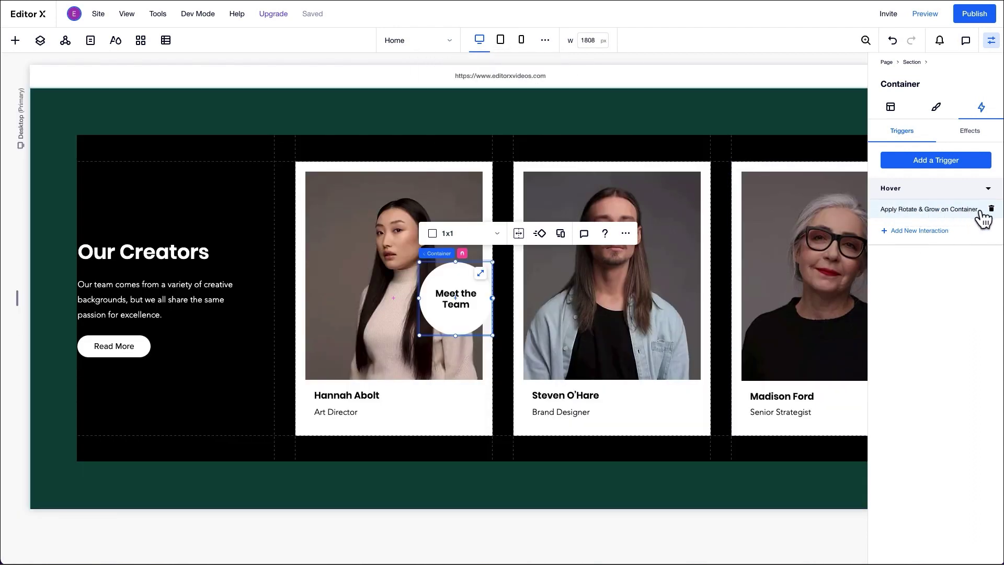
pyautogui.click(978, 133)
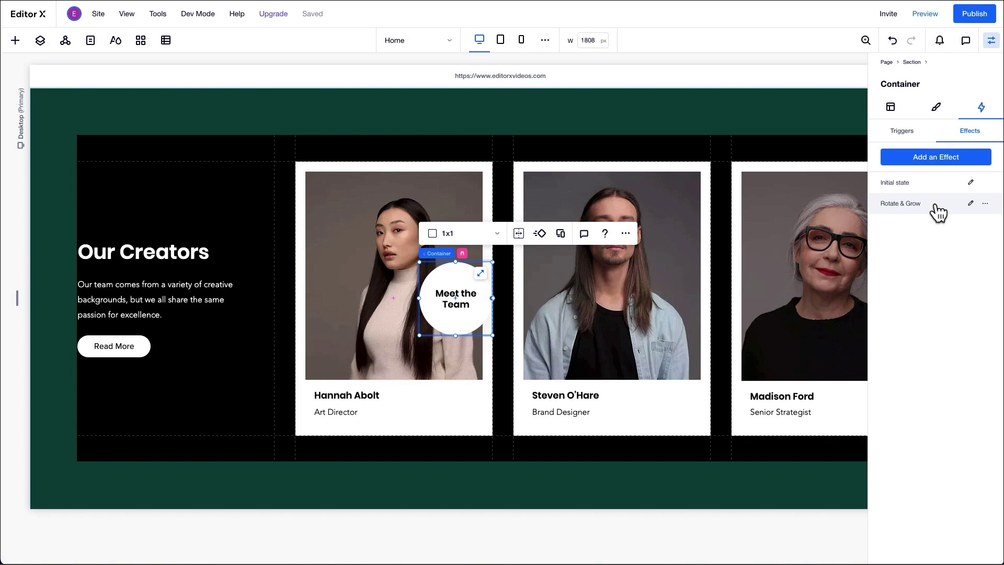
pyautogui.click(926, 15)
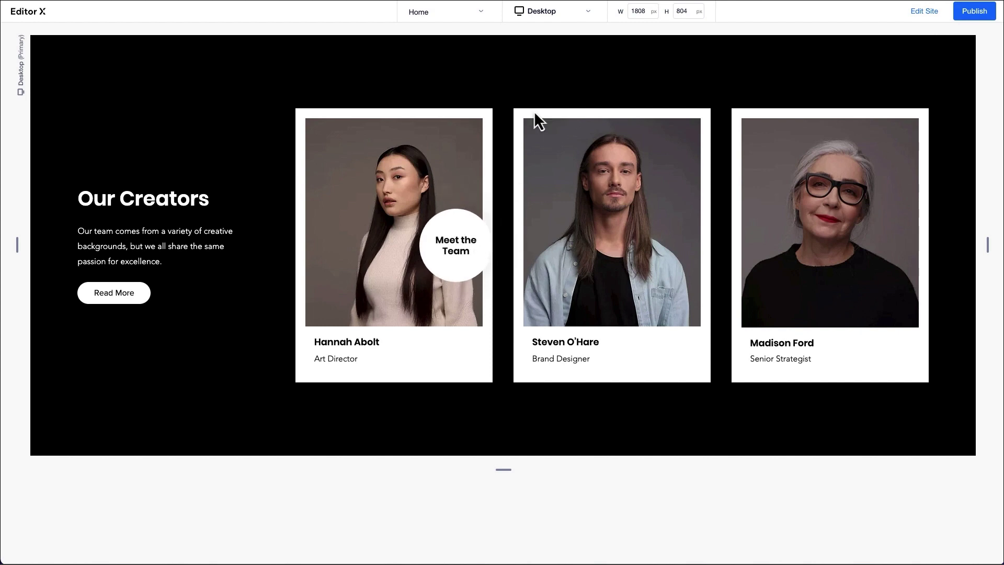
# Preview the site at the Tablet, Mobile and Desktop breakpoints, and try the circular Close element on the finished team page.
pyautogui.click(549, 14)
pyautogui.click(549, 68)
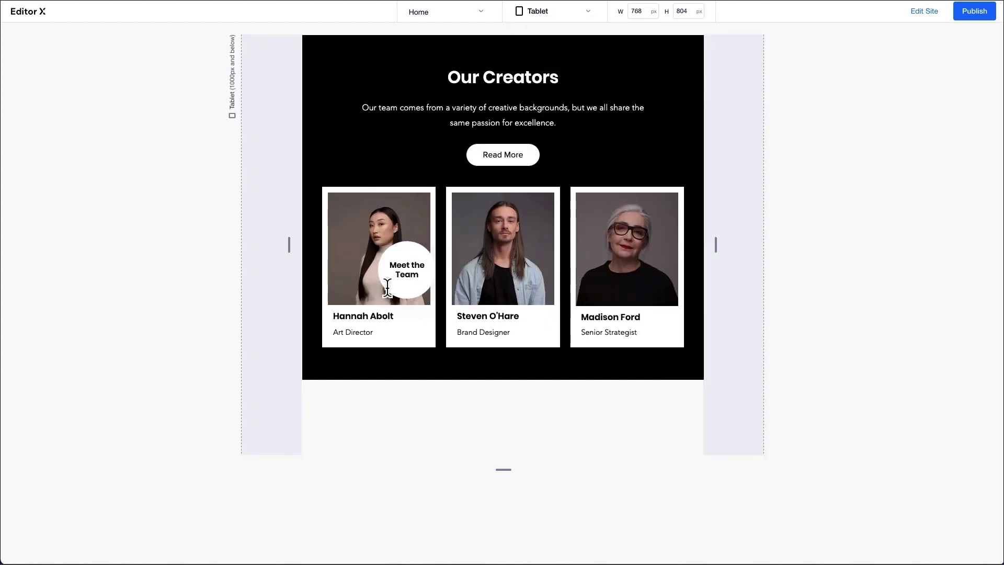
pyautogui.click(538, 12)
pyautogui.click(539, 49)
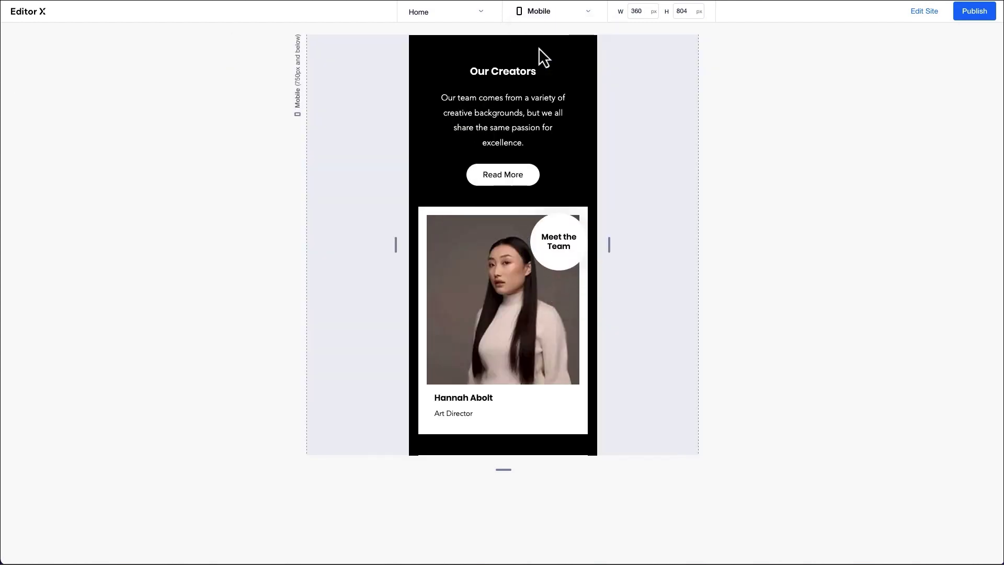
pyautogui.click(538, 16)
pyautogui.click(545, 88)
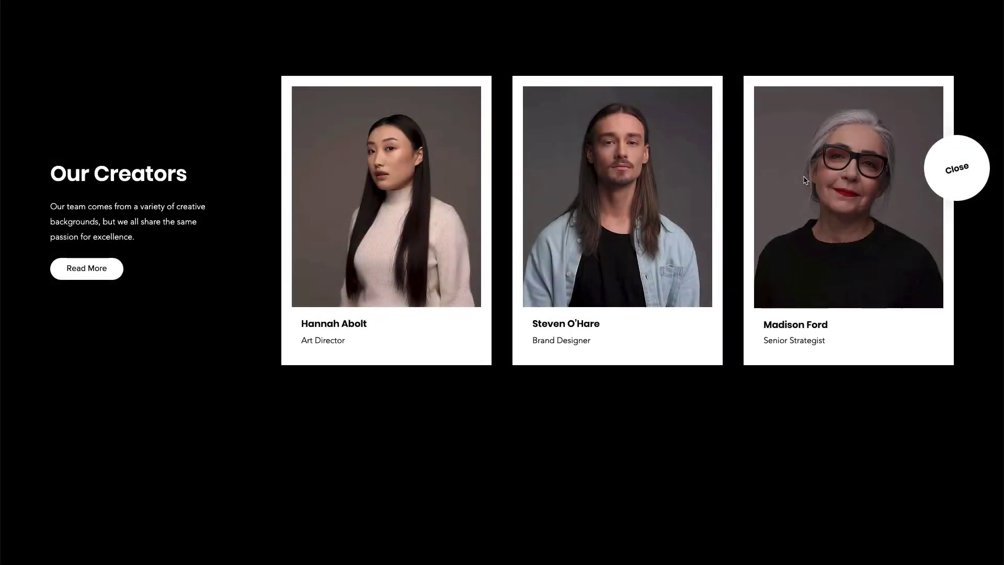
pyautogui.click(948, 150)
pyautogui.click(953, 150)
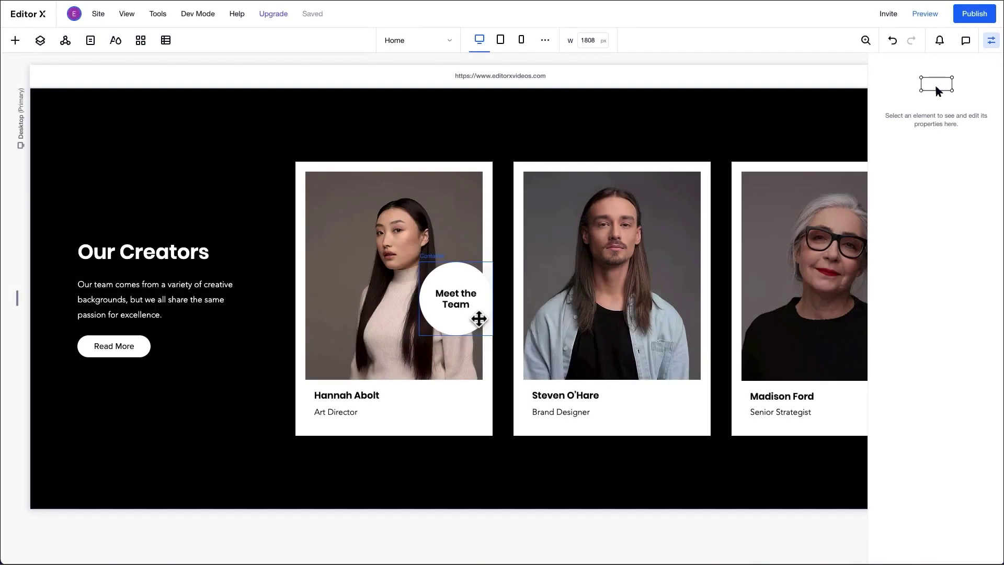
# Add a Click trigger to the "Meet the Team" container with the Art Director card's container as the affected element.
pyautogui.click(475, 316)
pyautogui.click(899, 137)
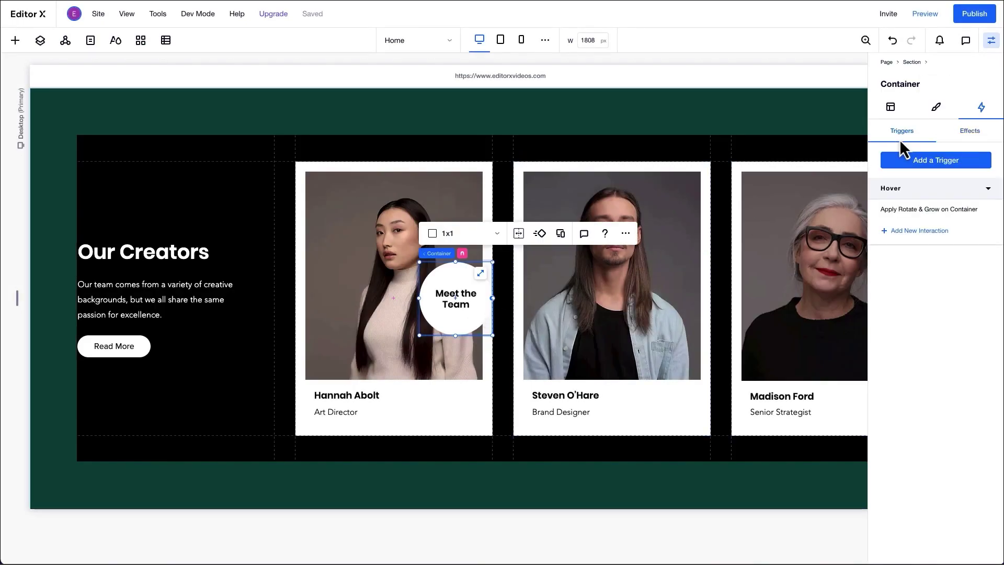
pyautogui.click(915, 161)
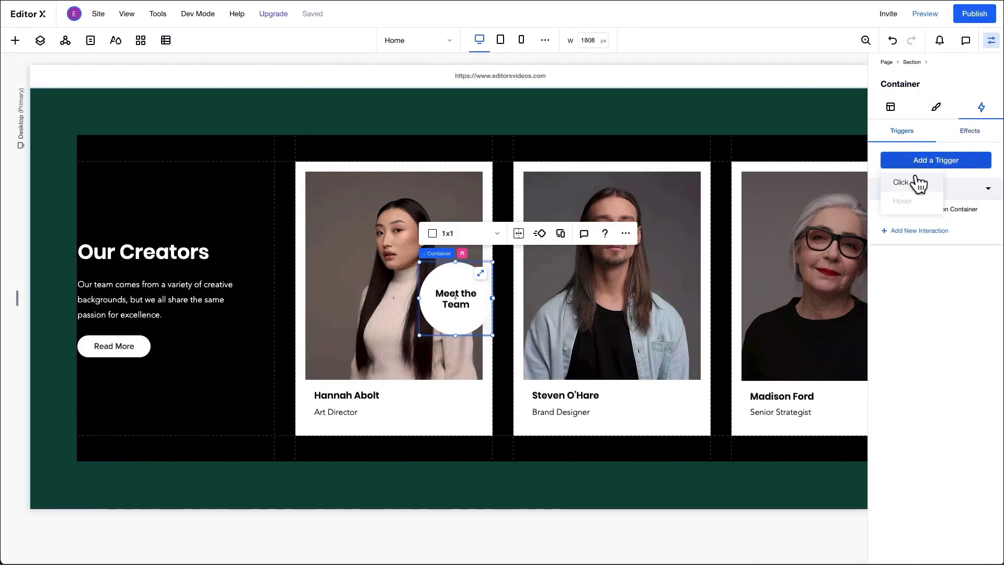
pyautogui.click(914, 182)
pyautogui.click(944, 205)
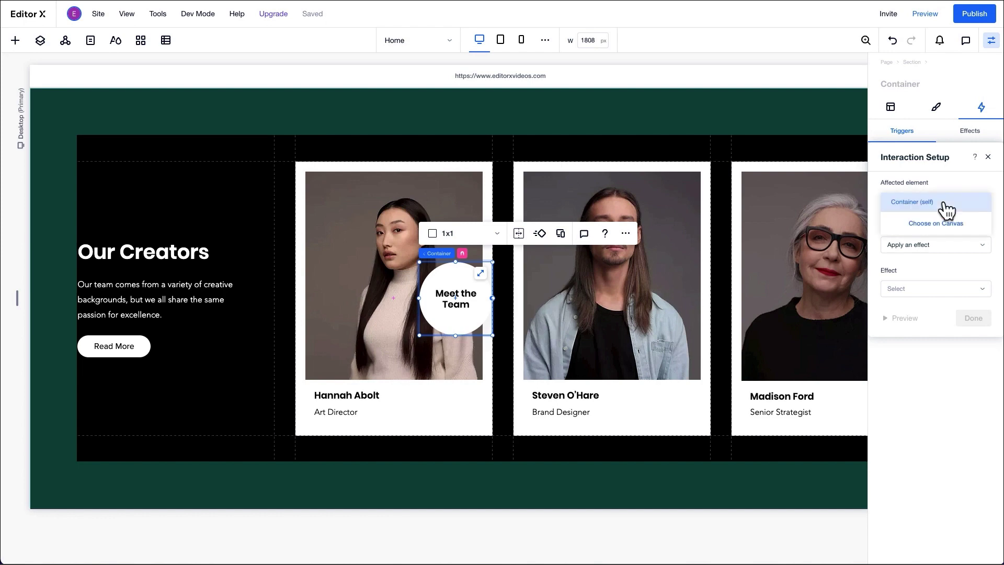
pyautogui.click(968, 223)
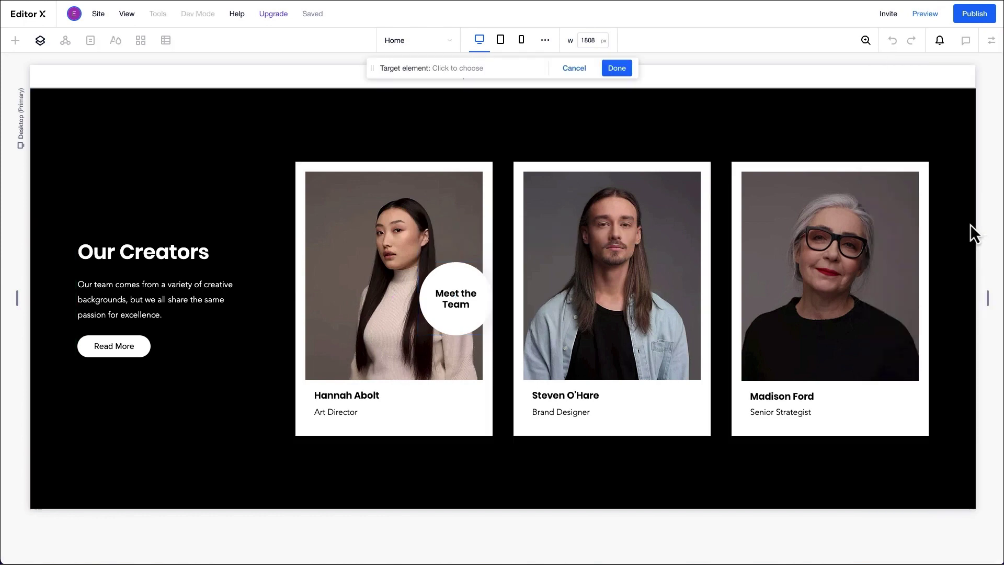
pyautogui.click(488, 211)
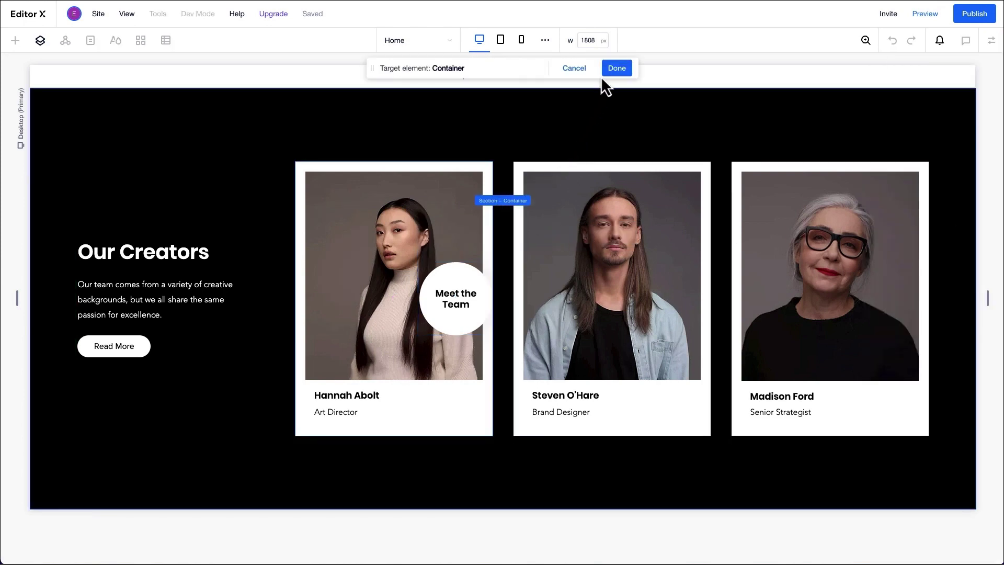
pyautogui.click(616, 68)
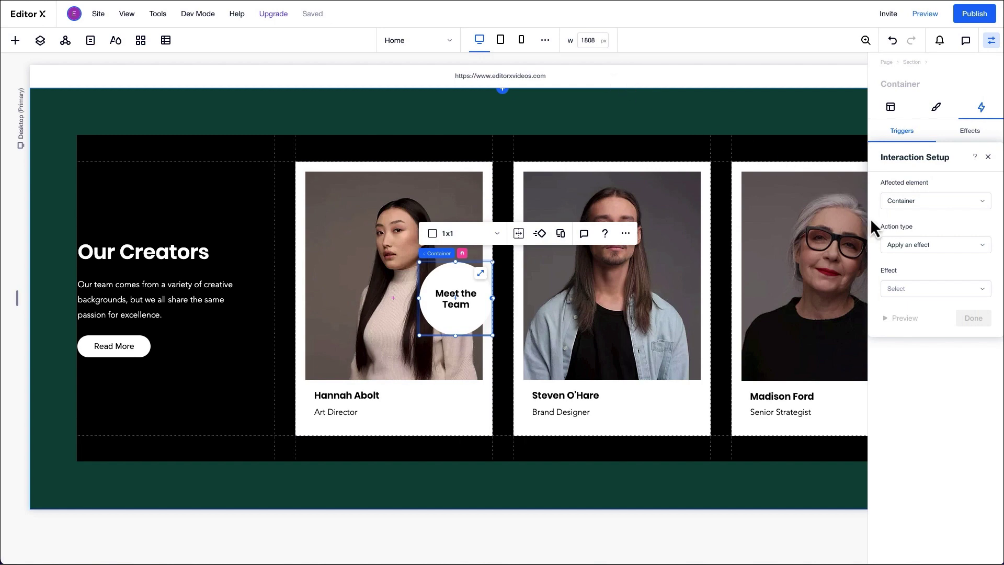
# Set the action to toggle an effect on and off, and start designing a custom effect named "Card 01".
pyautogui.click(910, 246)
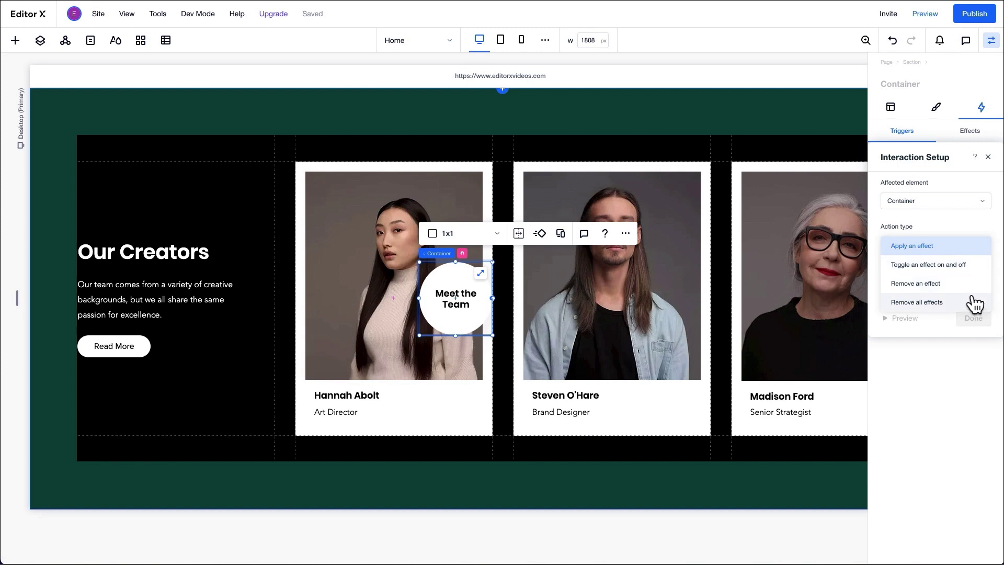
pyautogui.click(975, 266)
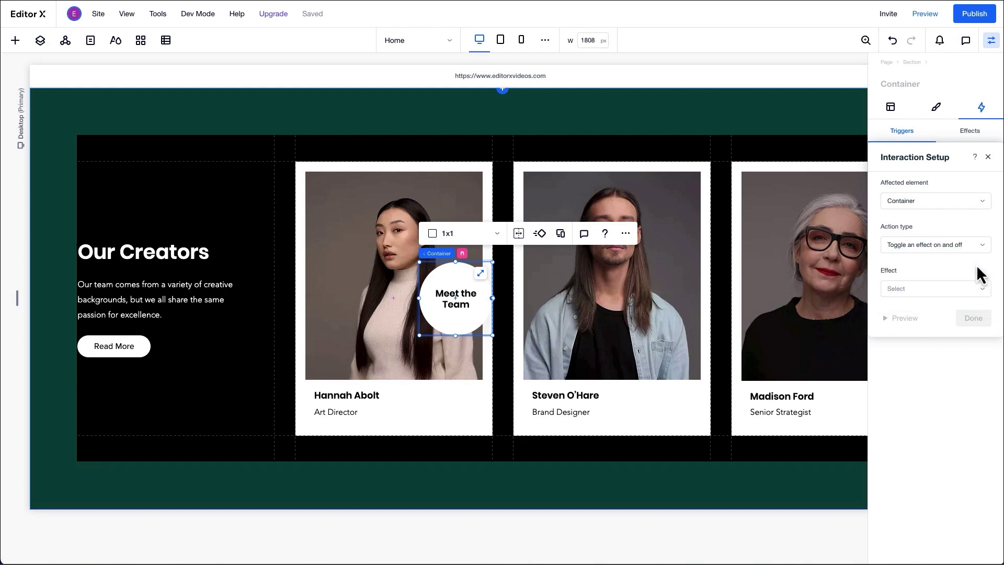
pyautogui.click(954, 292)
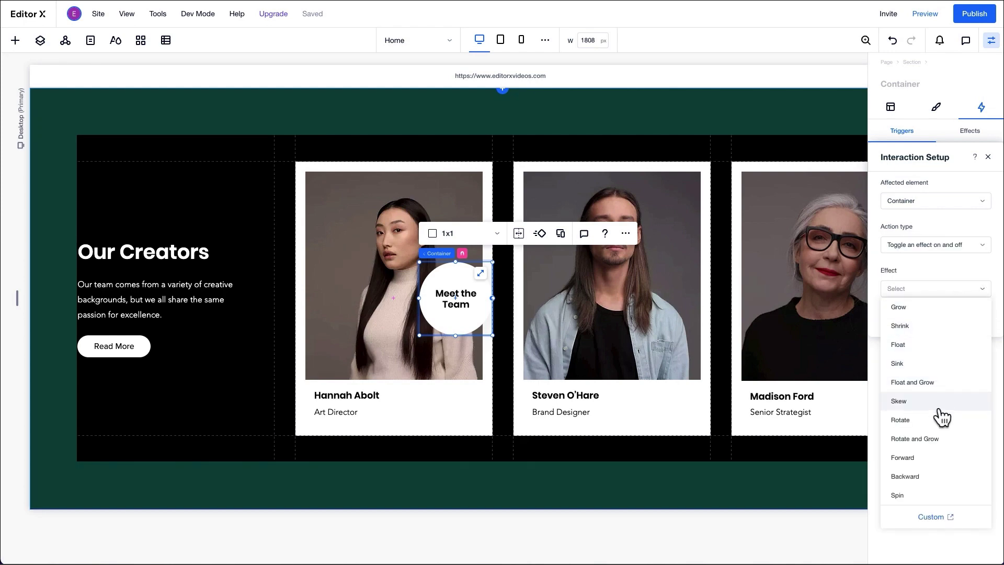
pyautogui.click(936, 517)
pyautogui.write('Card')
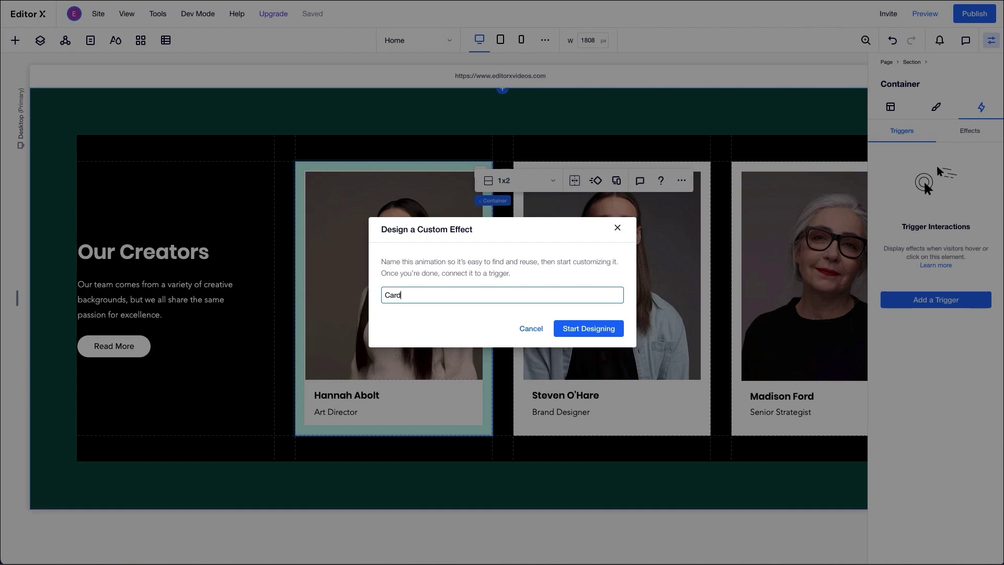
pyautogui.write(' 01')
pyautogui.click(618, 333)
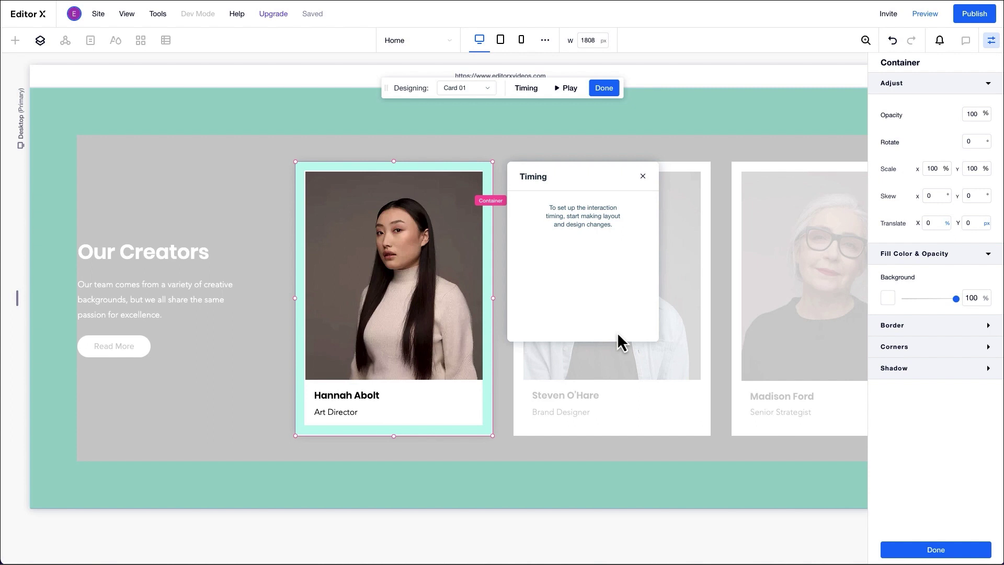
# Set the Art Director card's horizontal translate to 80% in the effect's initial state.
pyautogui.click(643, 176)
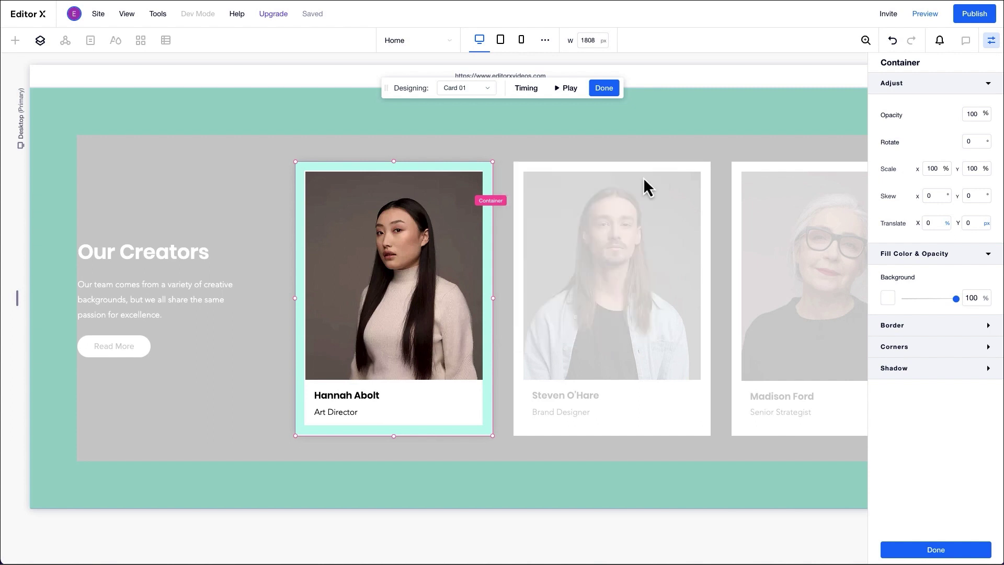
pyautogui.click(483, 88)
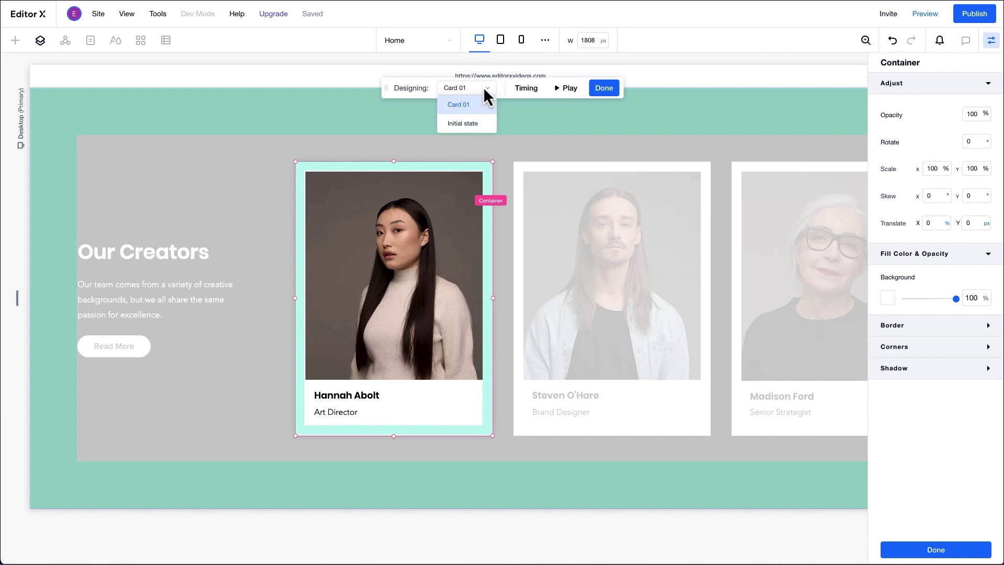
pyautogui.click(484, 126)
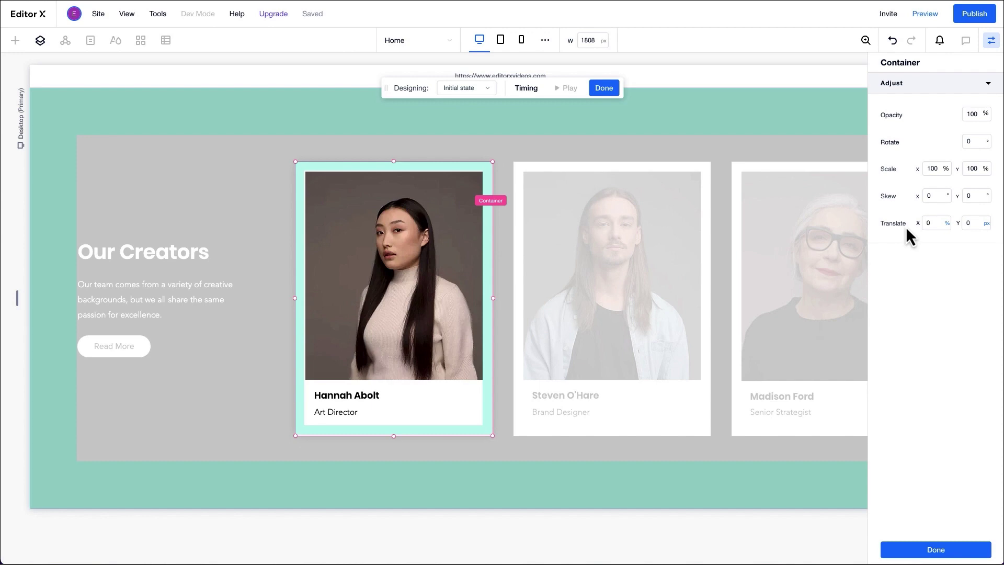
pyautogui.click(923, 224)
pyautogui.write('80')
pyautogui.press('Return')
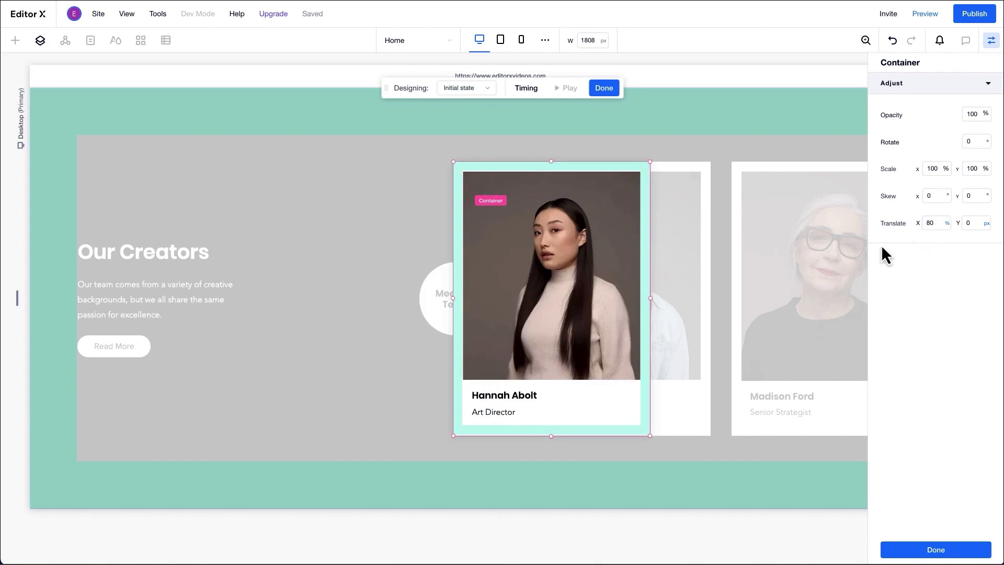
# Return to the Card 01 state, keep its horizontal translate at 0%, play the effect and finish designing.
pyautogui.click(459, 88)
pyautogui.click(459, 104)
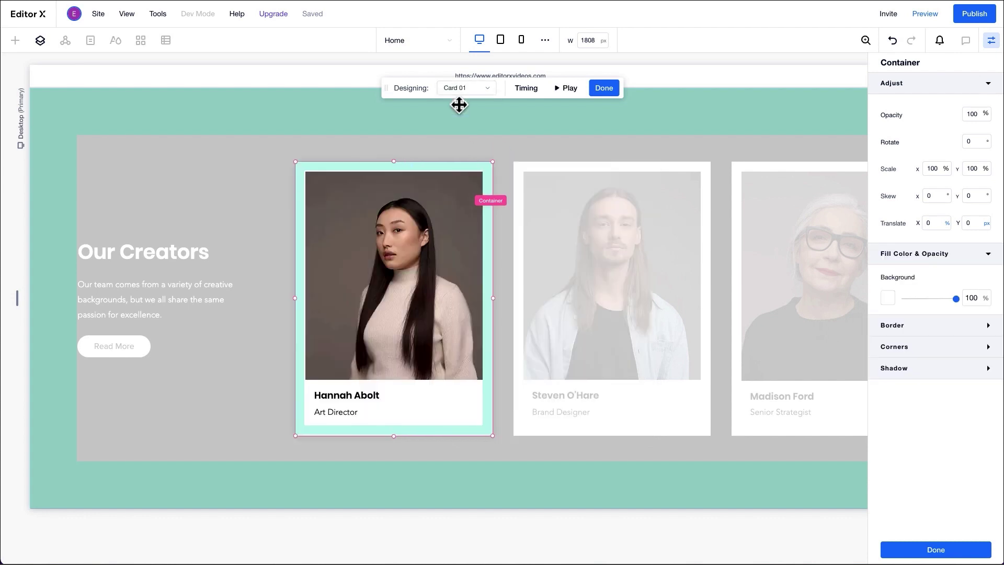
pyautogui.click(930, 224)
pyautogui.click(564, 88)
pyautogui.click(603, 89)
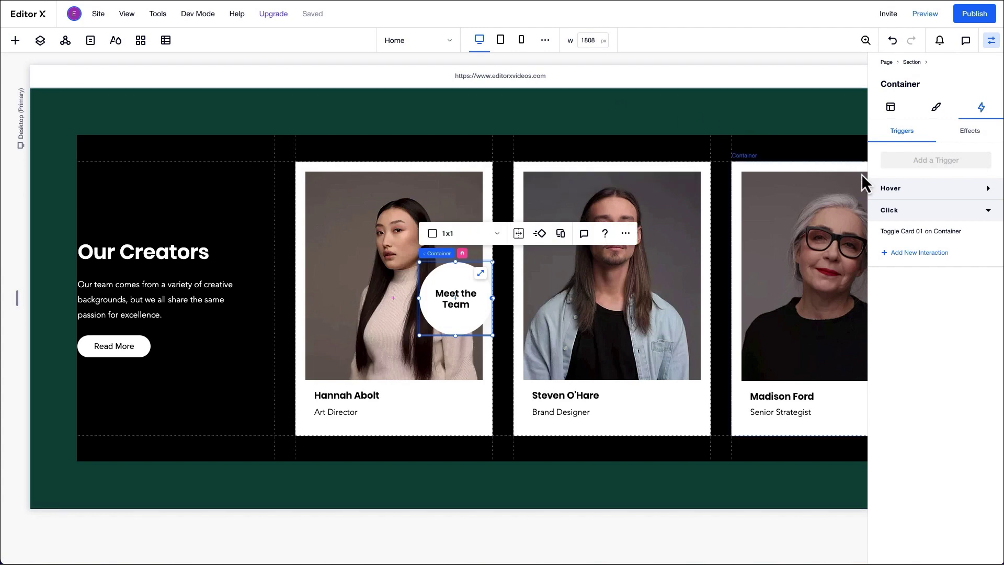
# Add another interaction to the Click trigger with the Senior Strategist card's container as the affected element.
pyautogui.click(920, 255)
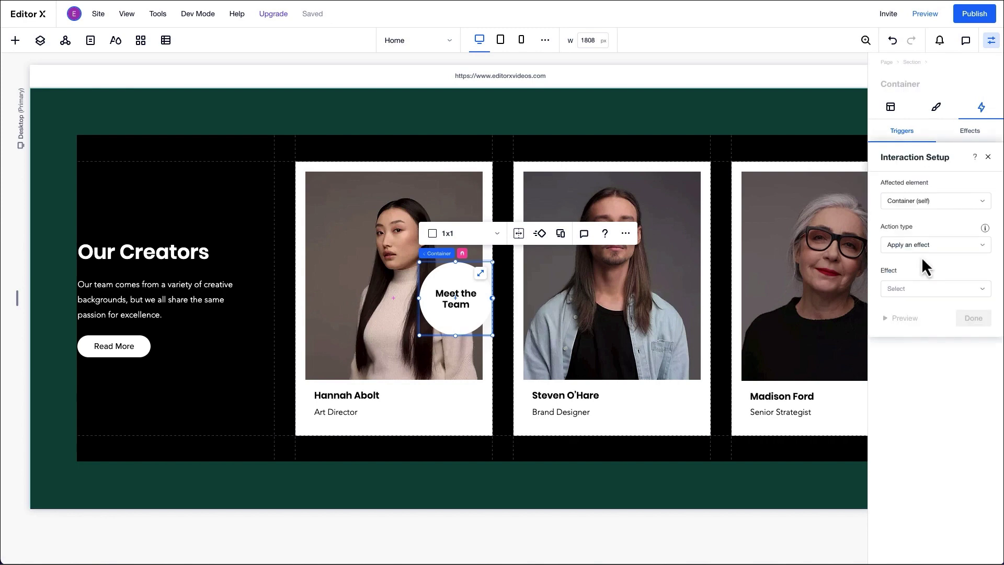
pyautogui.click(953, 204)
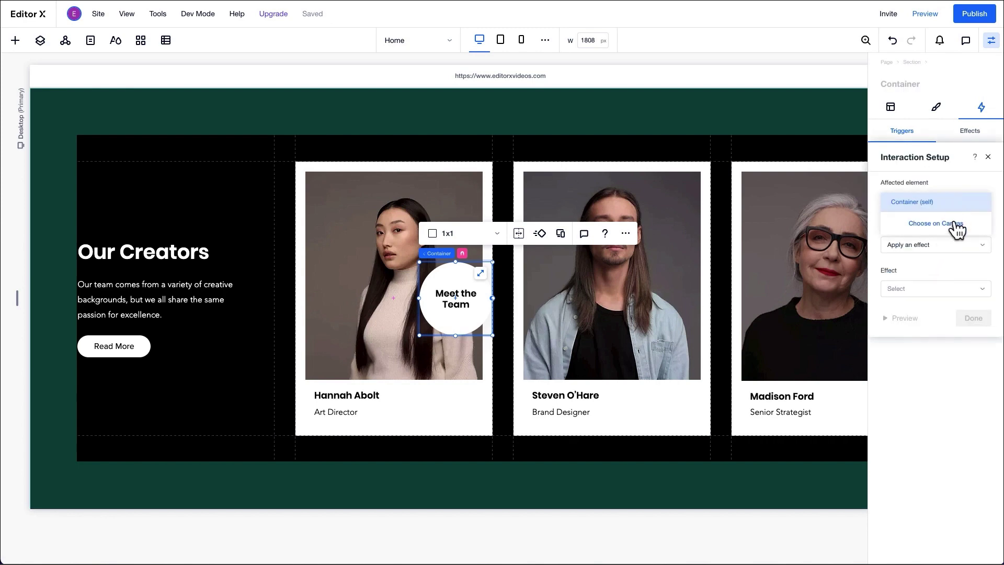
pyautogui.click(953, 224)
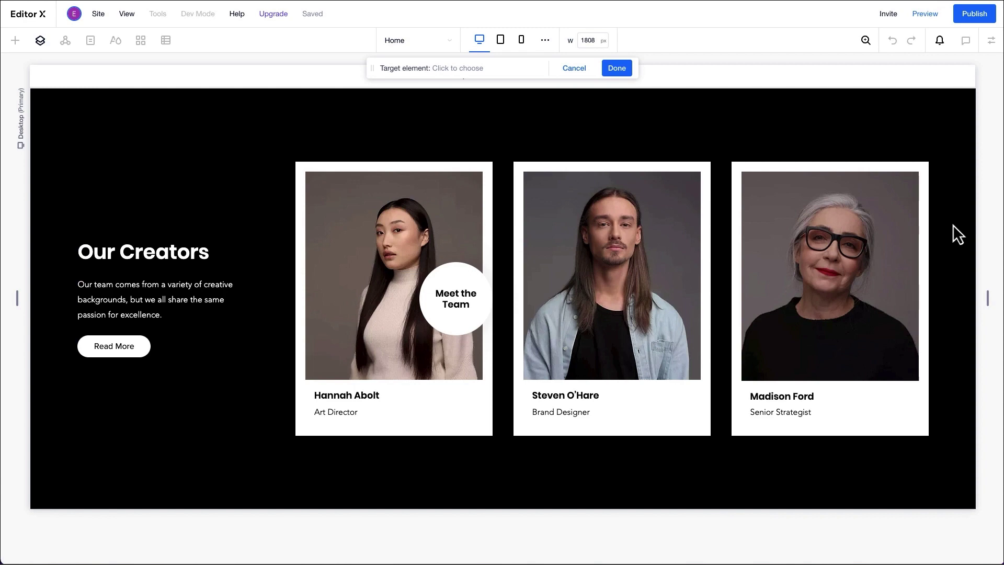
pyautogui.click(925, 223)
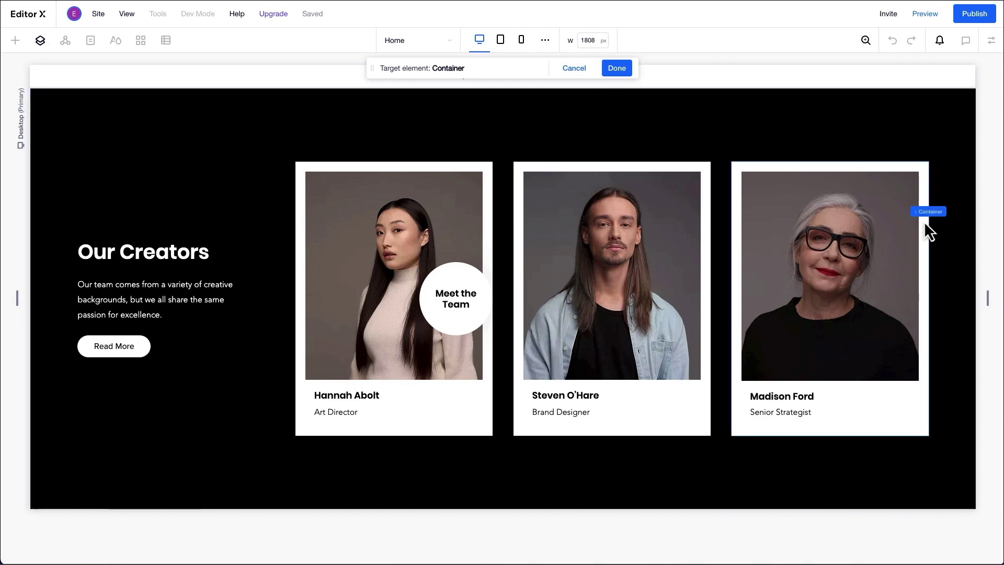
pyautogui.click(618, 72)
# Make the interaction toggle an effect on and off, and start designing a custom effect named "Card 03".
pyautogui.click(889, 247)
pyautogui.click(907, 264)
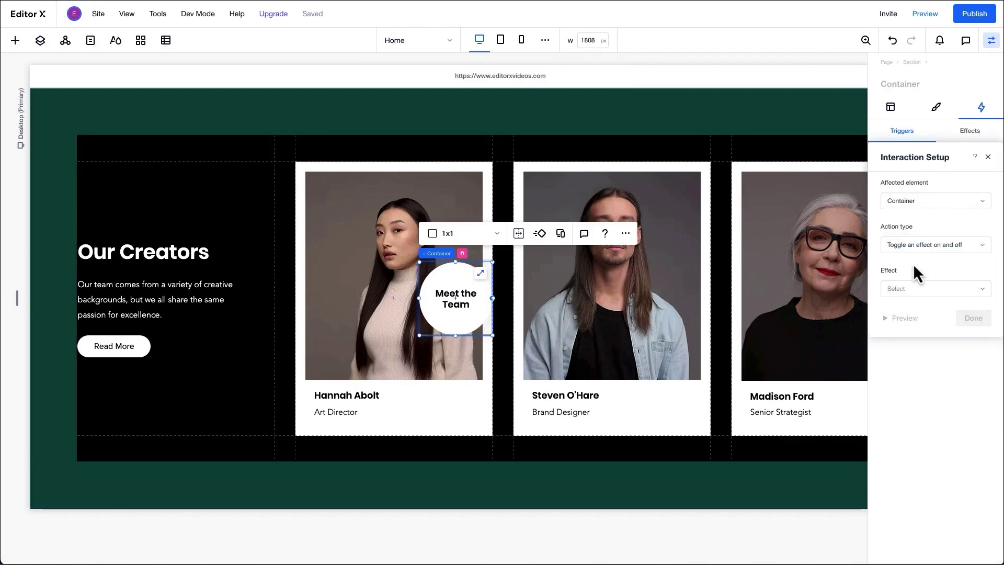
pyautogui.click(919, 289)
pyautogui.click(923, 515)
pyautogui.write('Ca')
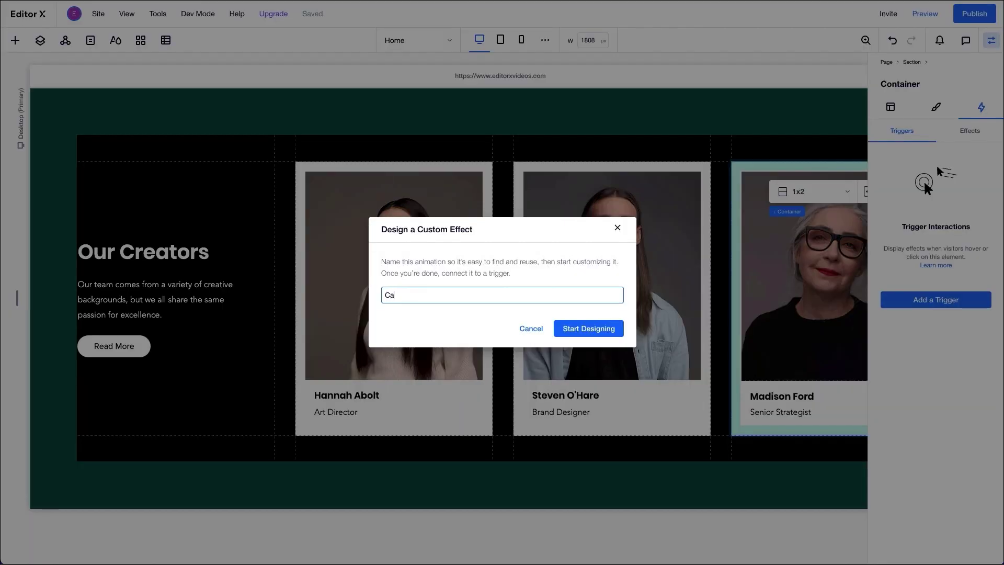
pyautogui.write('rd Ef')
pyautogui.click(597, 335)
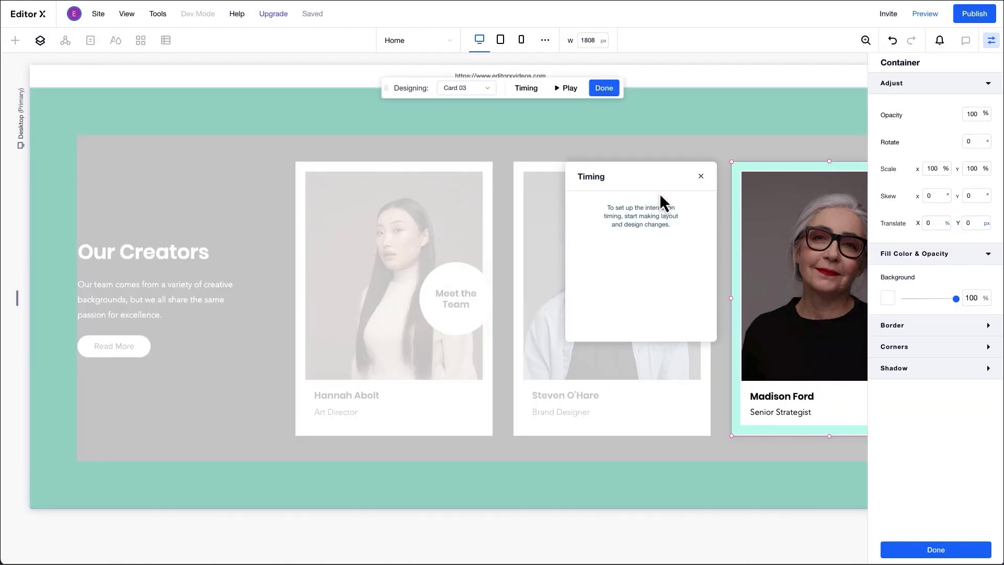
# Set the Senior Strategist card's horizontal translate to -80% in the effect's initial state.
pyautogui.click(701, 176)
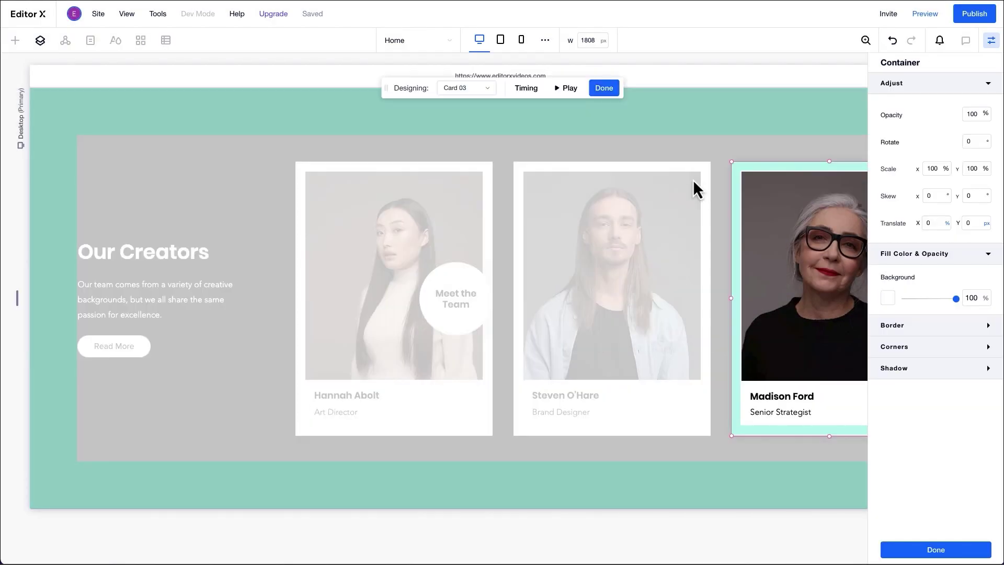
pyautogui.click(485, 87)
pyautogui.click(476, 122)
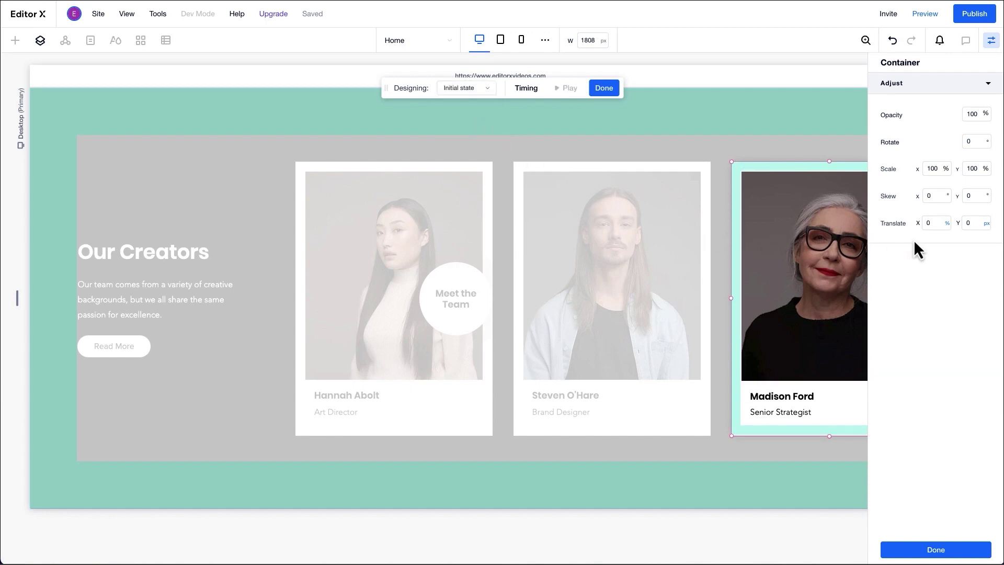
pyautogui.click(929, 224)
pyautogui.write('-80')
pyautogui.press('Return')
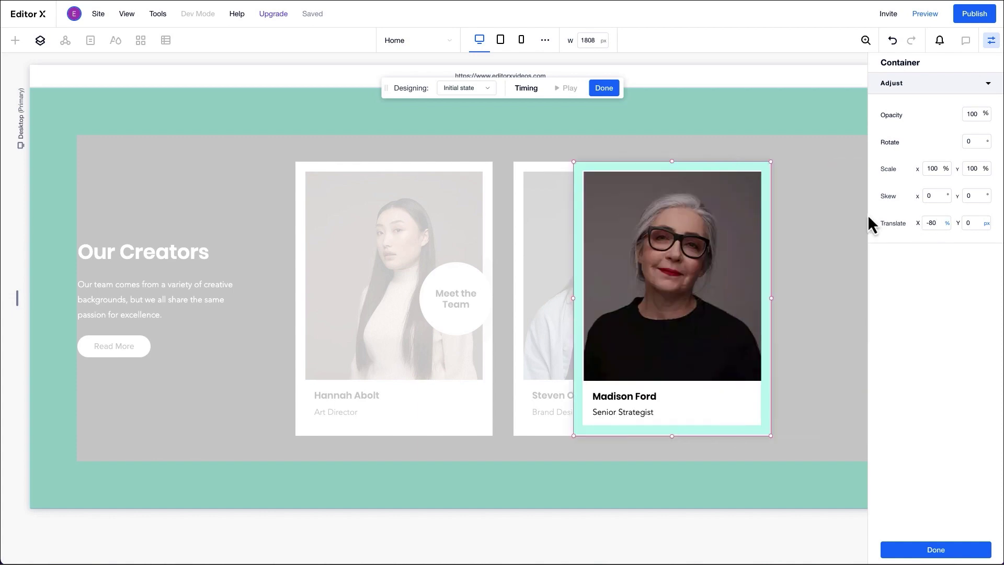
# Return to the Card 03 state, play the effect and finish designing it.
pyautogui.click(490, 90)
pyautogui.click(484, 106)
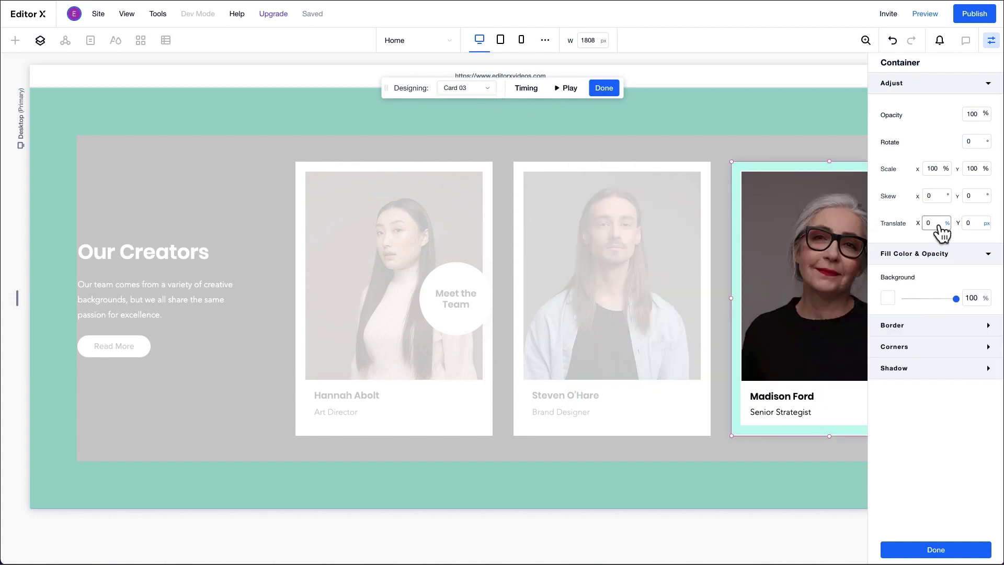
pyautogui.click(564, 88)
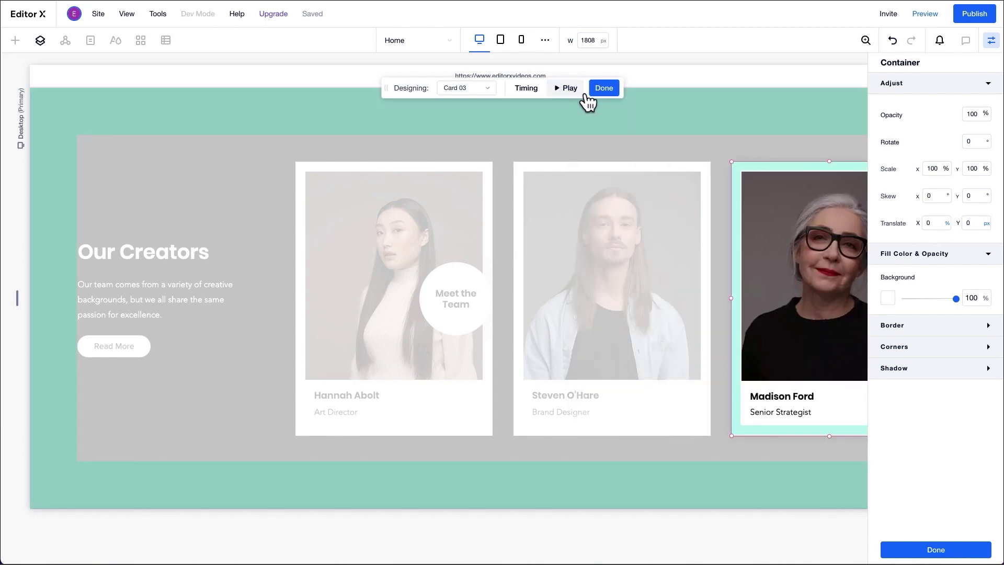
pyautogui.click(606, 90)
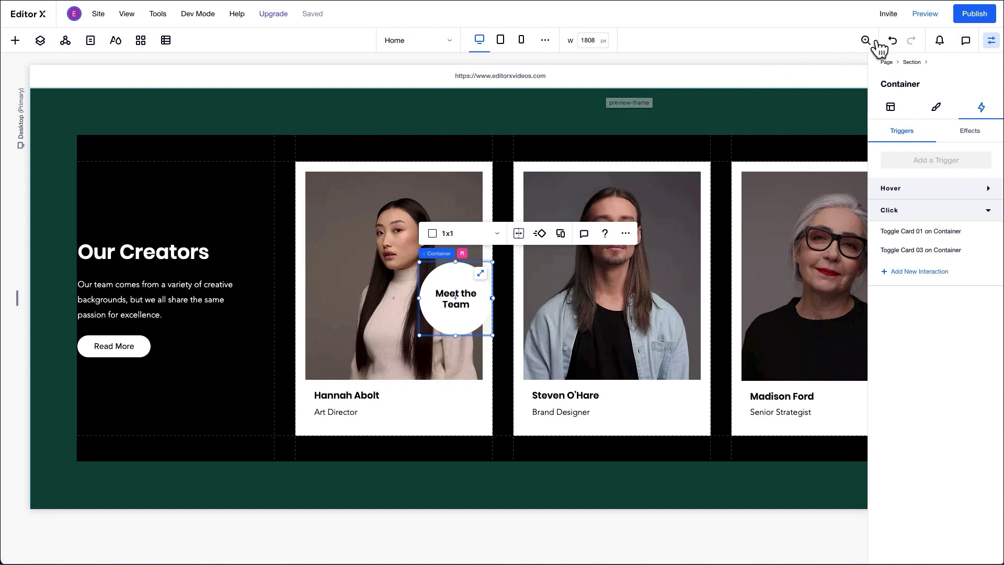
# Preview the site and test the "Meet the Team" container by toggling the team cards open and closed several times.
pyautogui.click(925, 15)
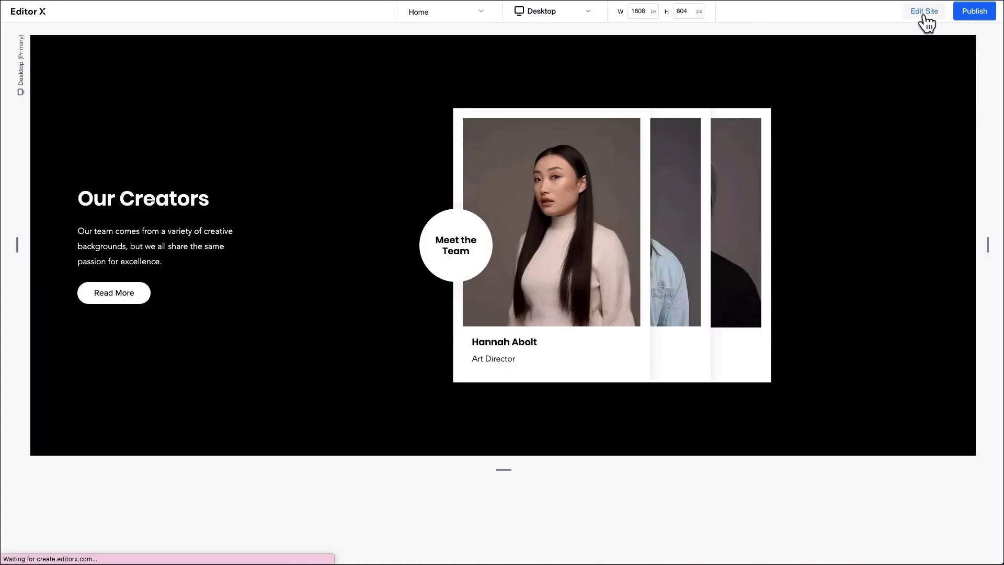
pyautogui.click(467, 245)
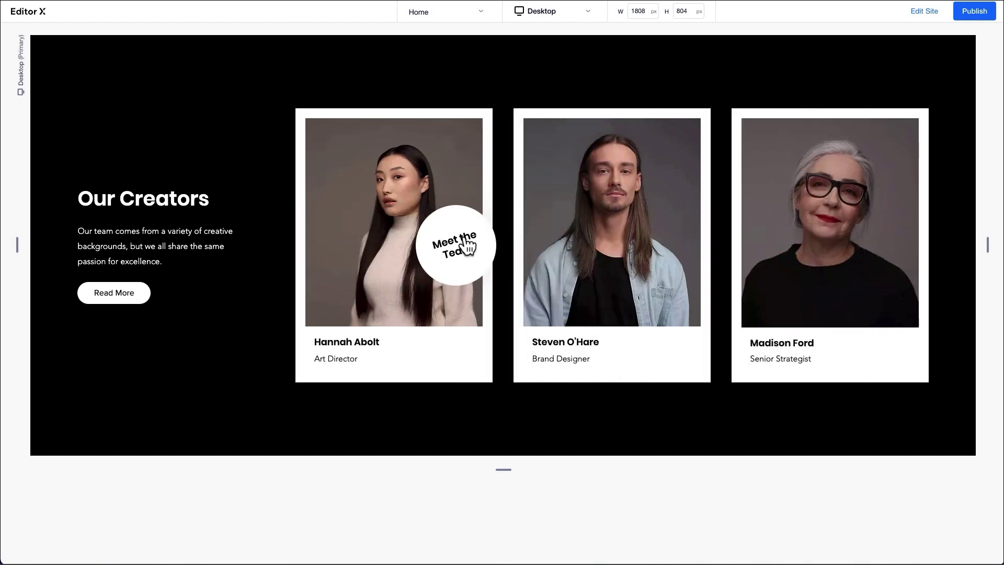
pyautogui.click(467, 246)
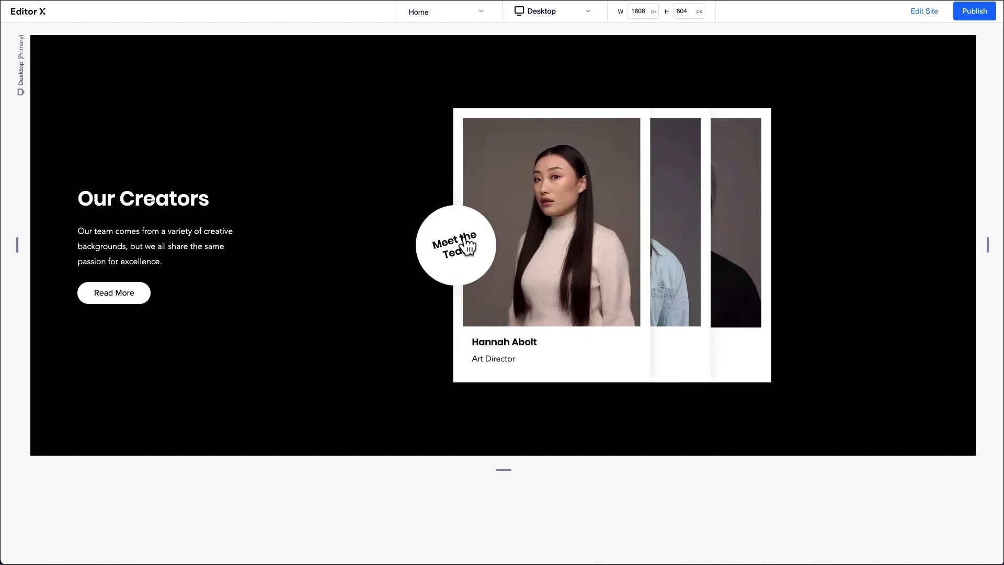
pyautogui.click(467, 246)
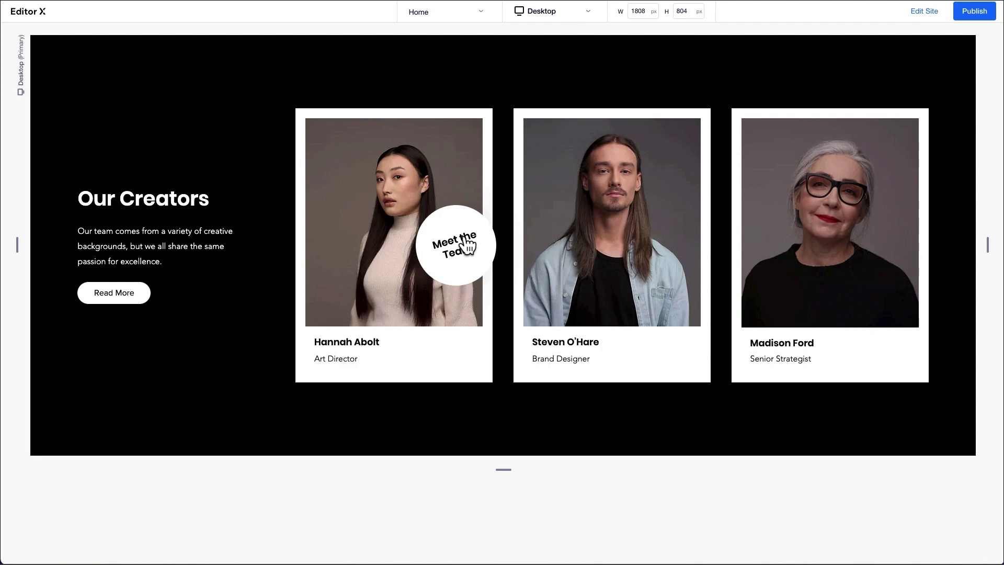
pyautogui.click(467, 245)
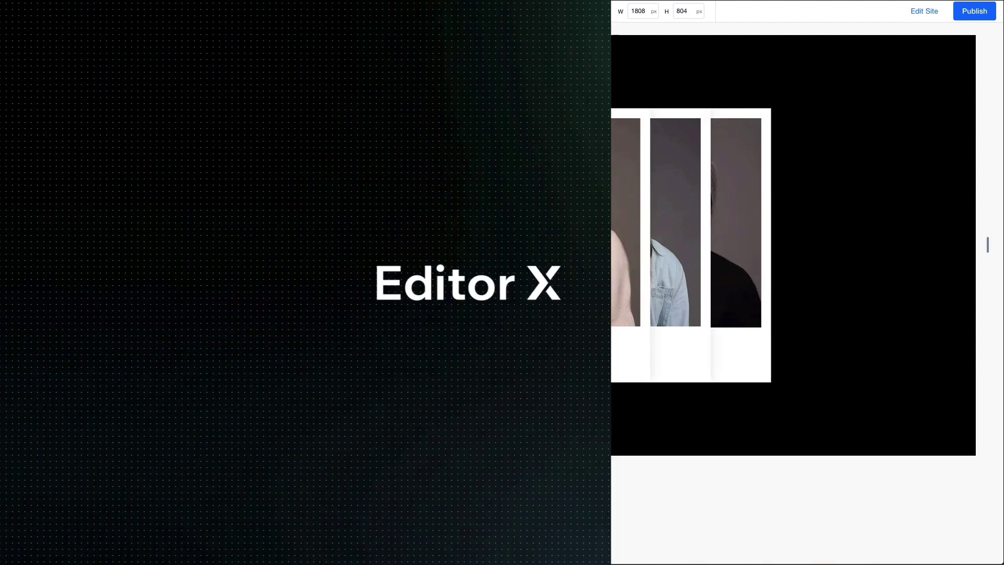